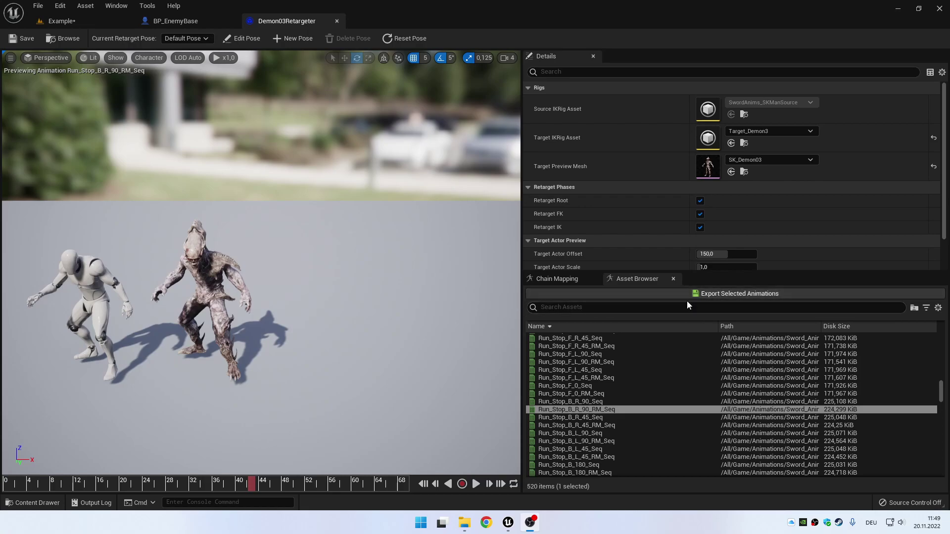
Review the chain mapping, then play and pause Run_Stop_F_R_45_RM_Seq on both characters
click(555, 280)
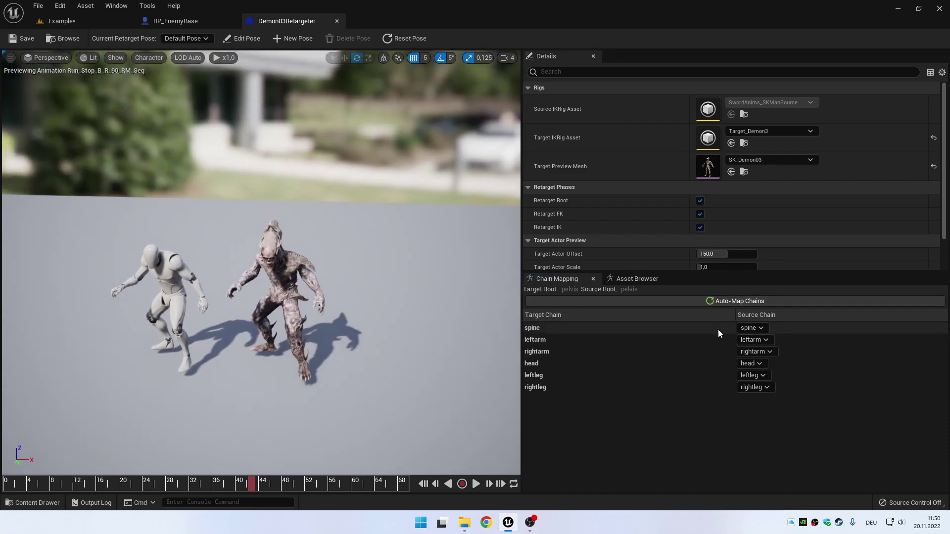
click(619, 279)
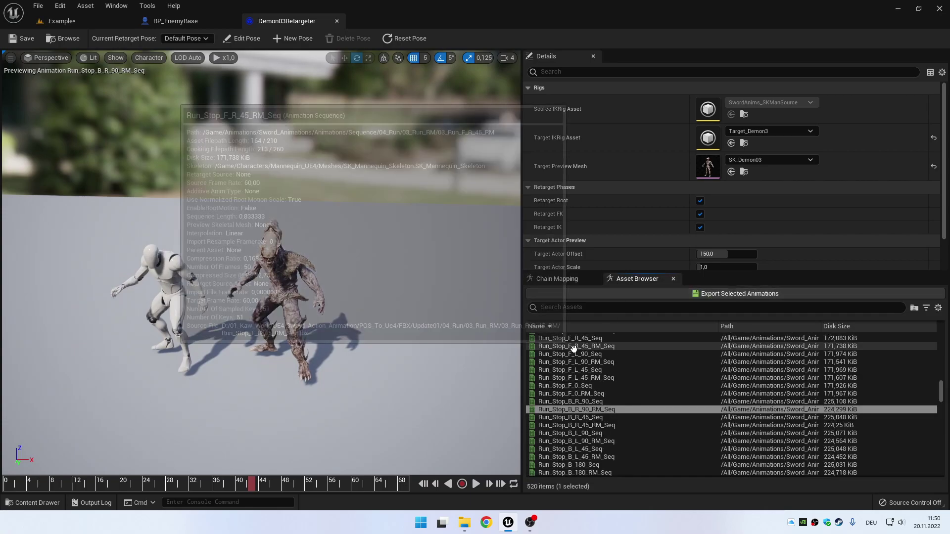
click(594, 345)
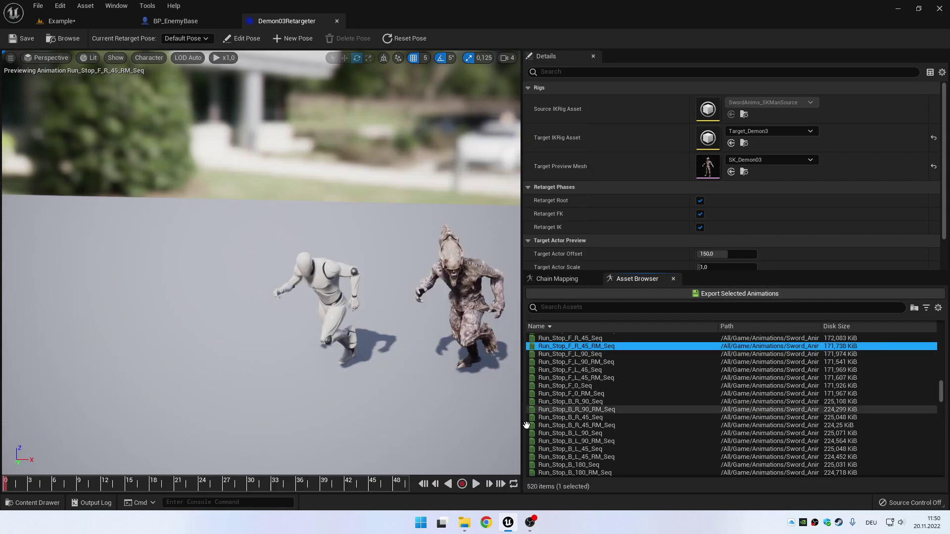
click(475, 484)
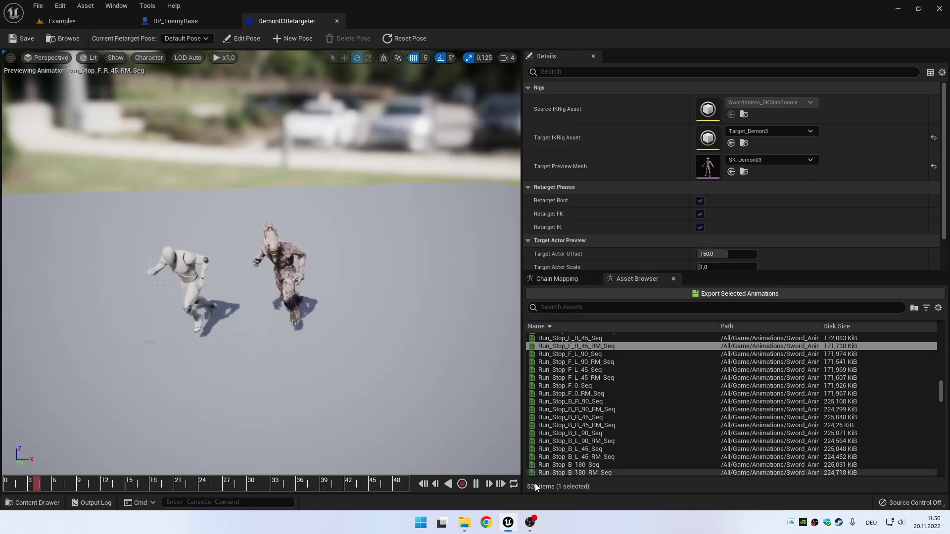
click(476, 484)
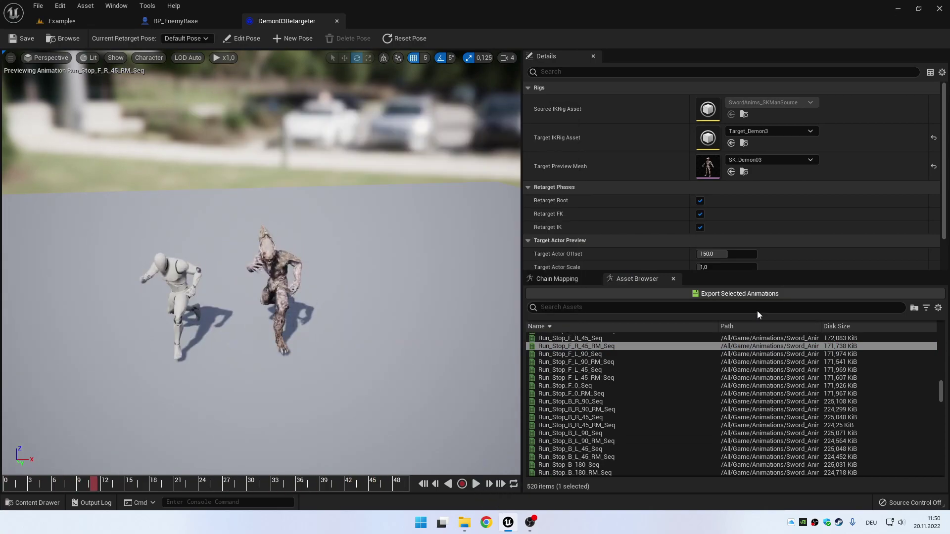
Zoom the preview in on both characters, then return to the Example level editor
mouse_move(618, 370)
scroll(618, 370, up, 1)
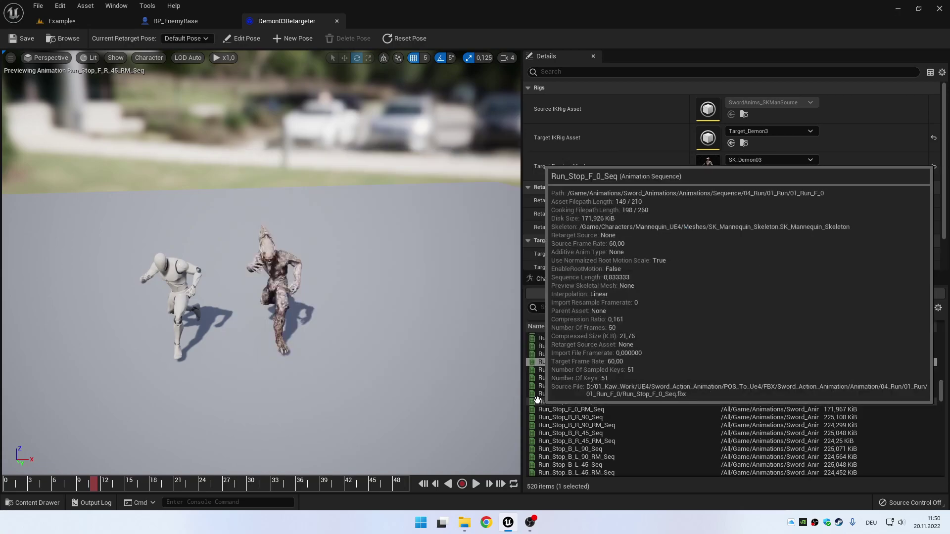
drag(220, 360, 257, 292)
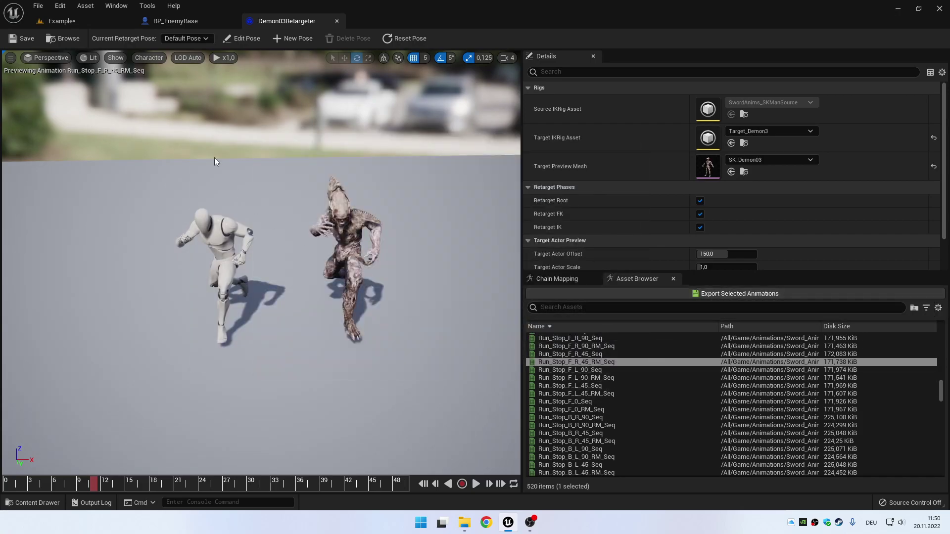
click(87, 25)
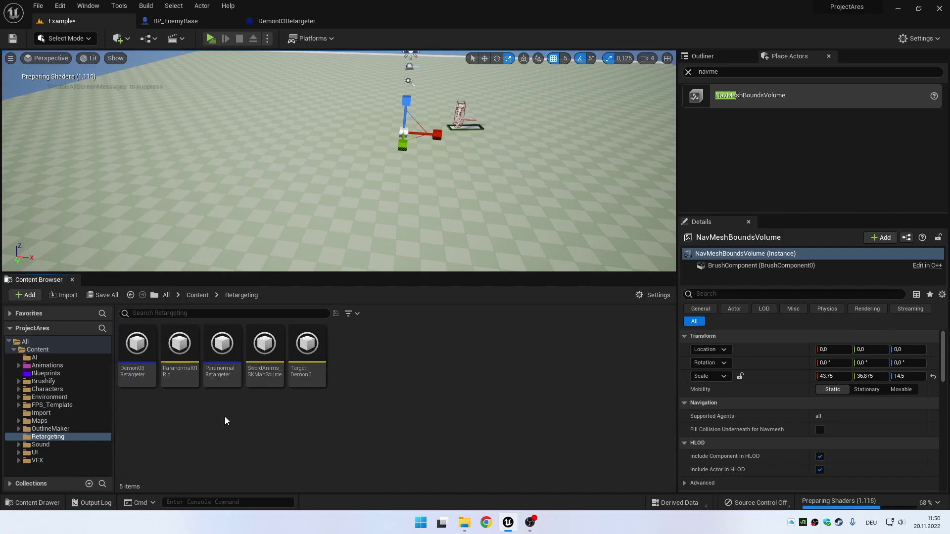
Browse from Content into Blueprints and back, then open the Animations folder
click(197, 296)
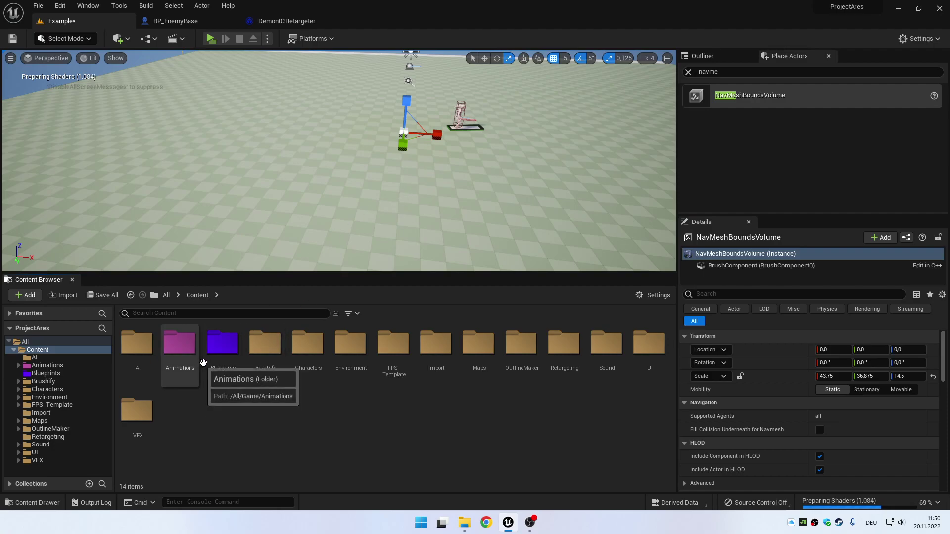
click(228, 363)
double_click(227, 363)
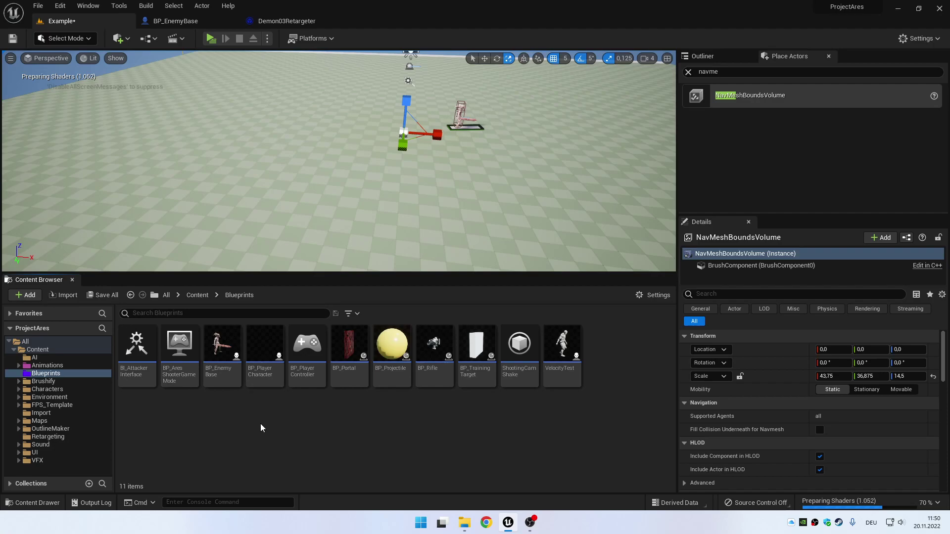
click(194, 295)
double_click(180, 349)
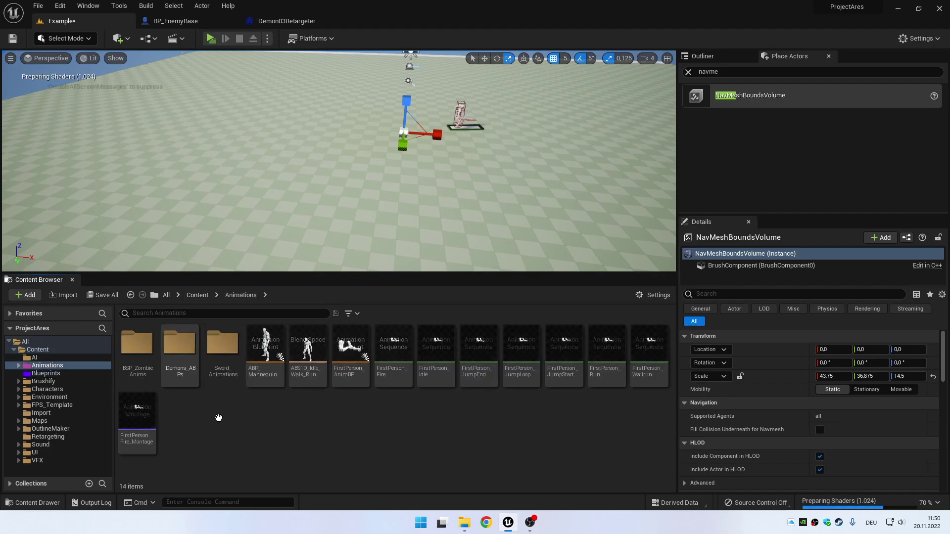
Open ABP_Mannequin, inspect its Event Graph and Locomotion state machine, then return to Example
click(256, 384)
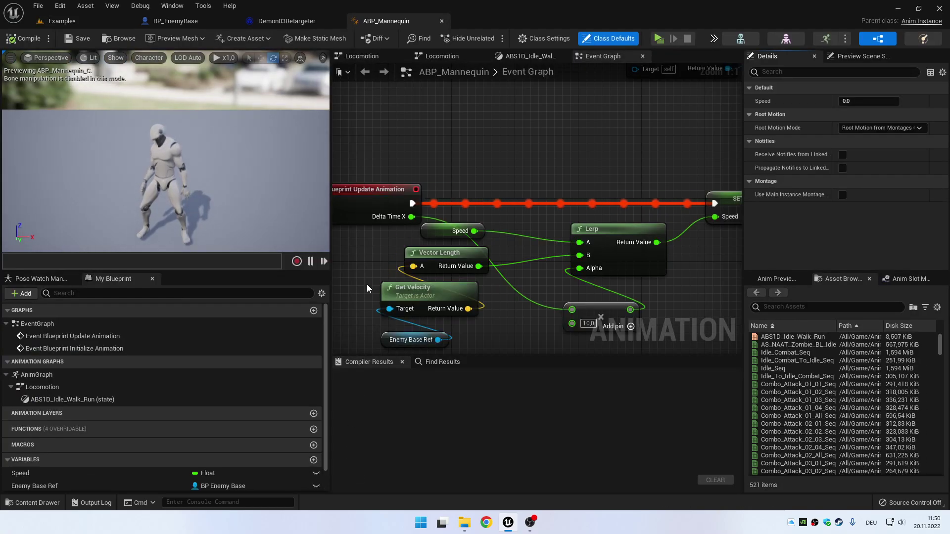
right_drag(367, 284, 659, 253)
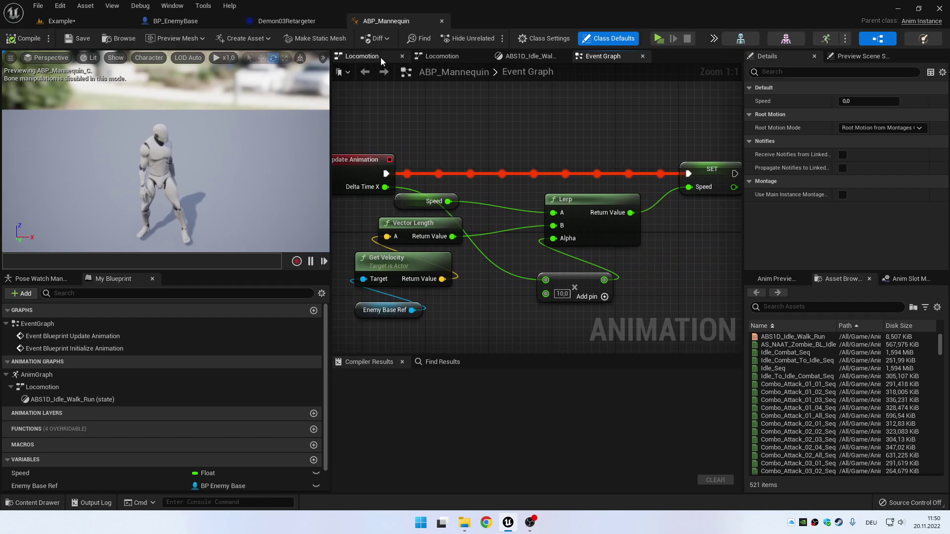
click(361, 56)
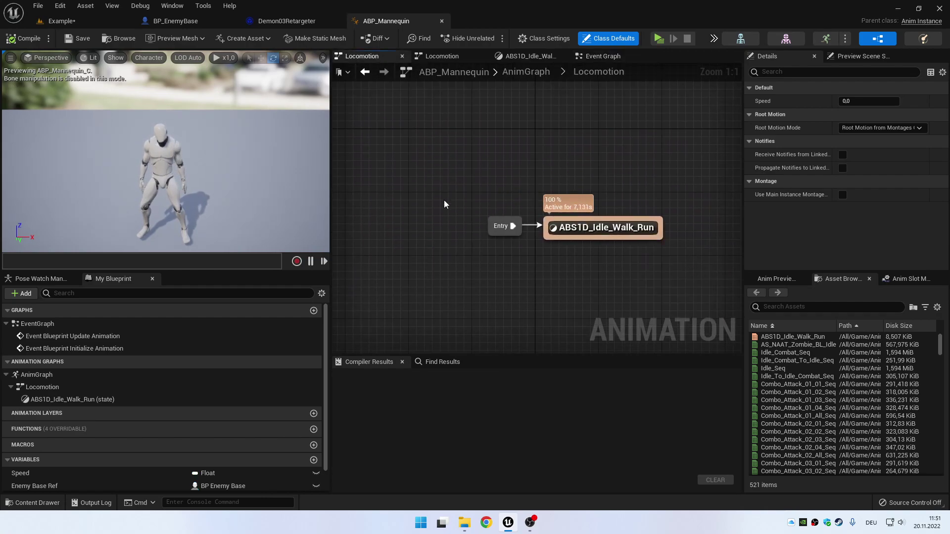
click(60, 22)
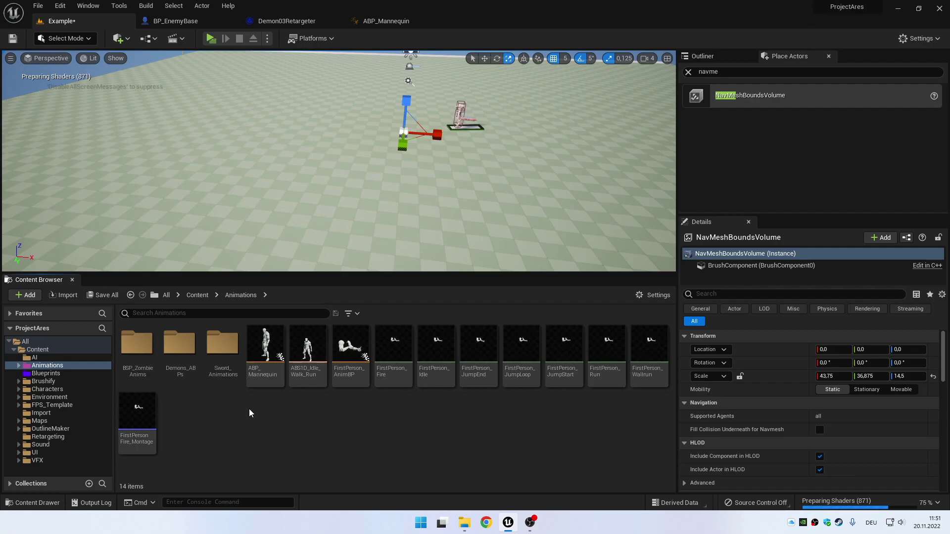
Open ABP_Demon03 from Demons_ABPs and inspect its existing Retarget Pose From Mesh node
double_click(180, 366)
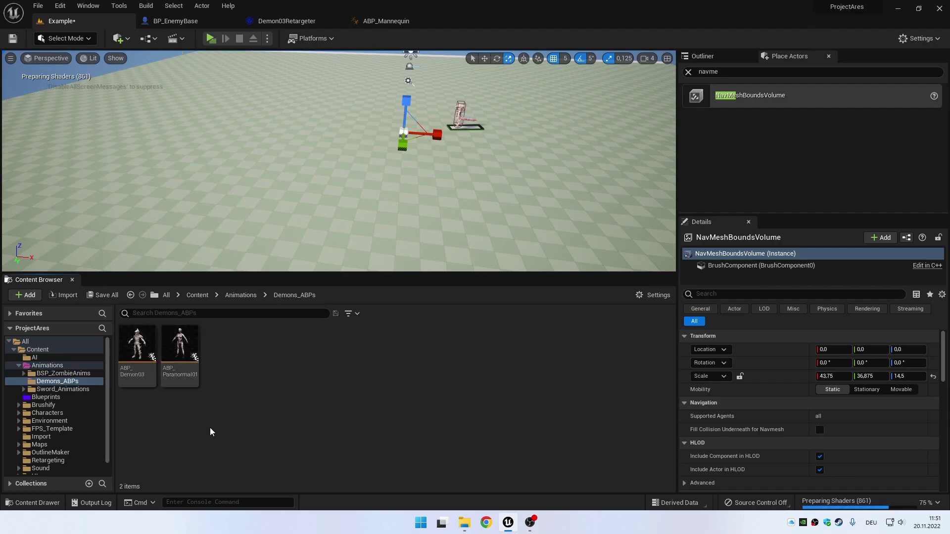
click(138, 346)
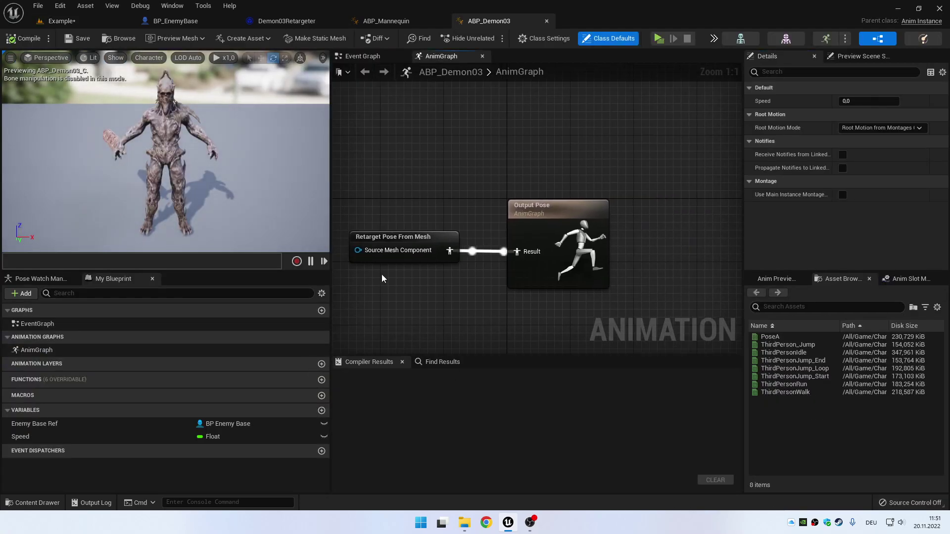
right_drag(388, 178, 512, 169)
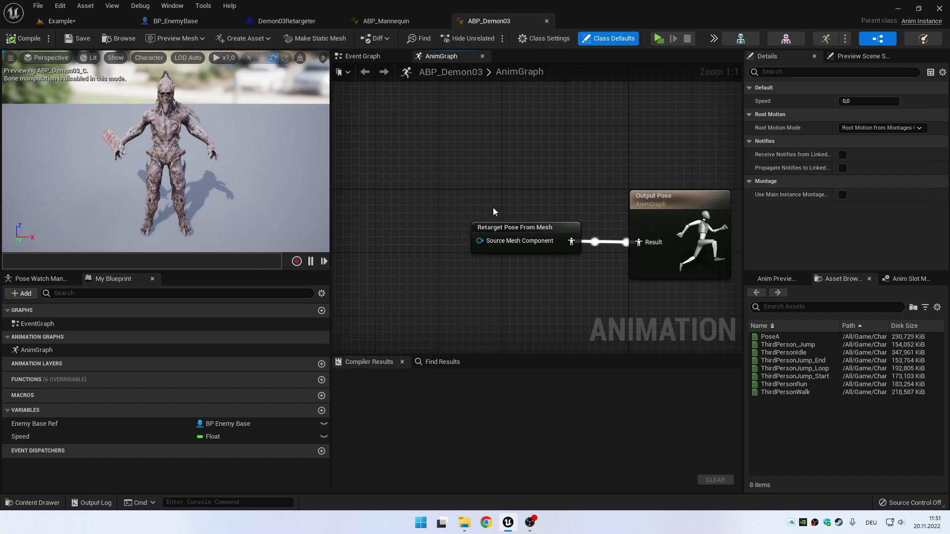
click(495, 228)
right_drag(596, 196, 414, 218)
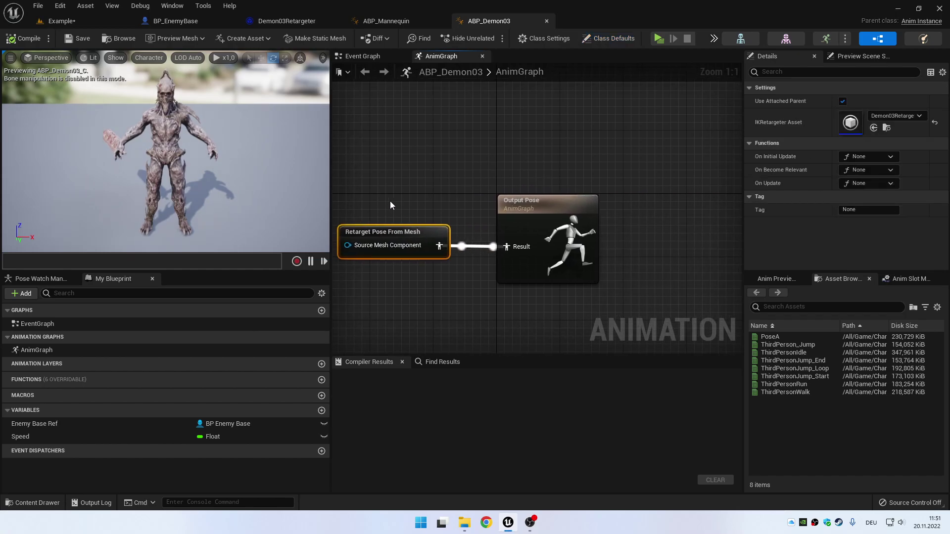
Add a Retarget Pose From Mesh node via the 'retar' search, delete the extra node, reposition it
right_drag(390, 201, 524, 210)
right_click(446, 182)
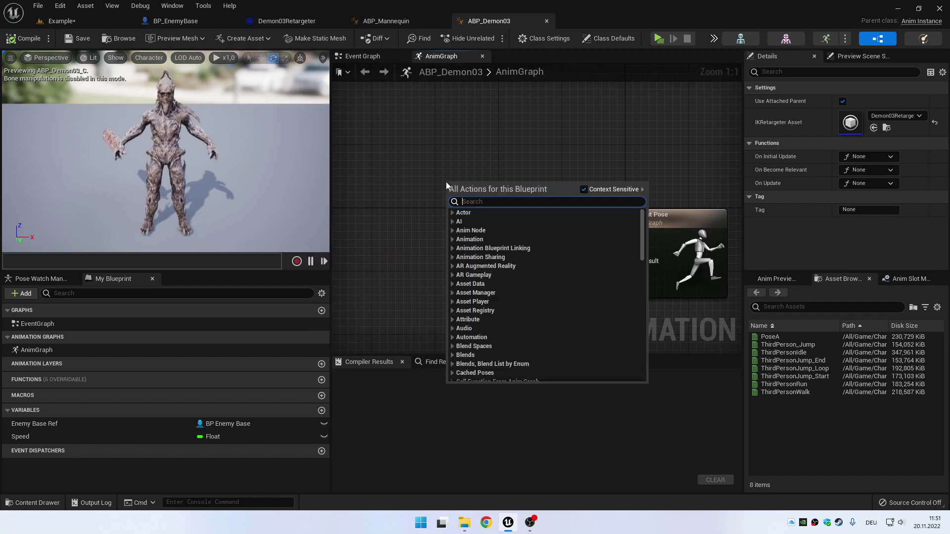
text(retar)
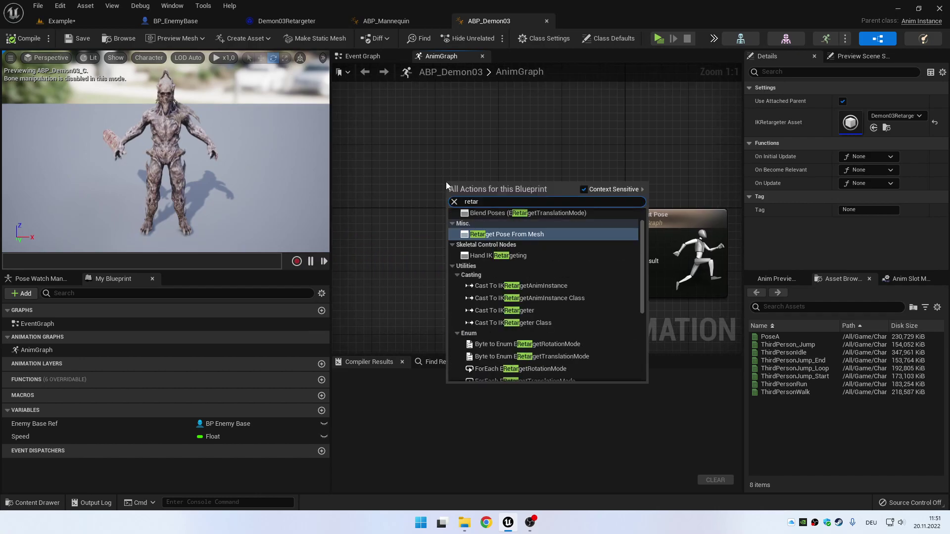
click(507, 234)
drag(452, 204, 438, 260)
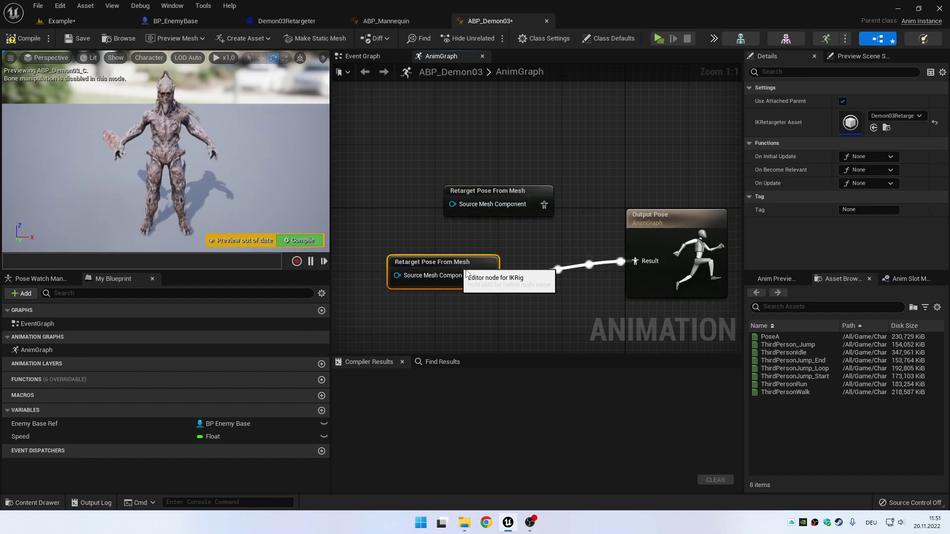
click(479, 195)
key(Delete)
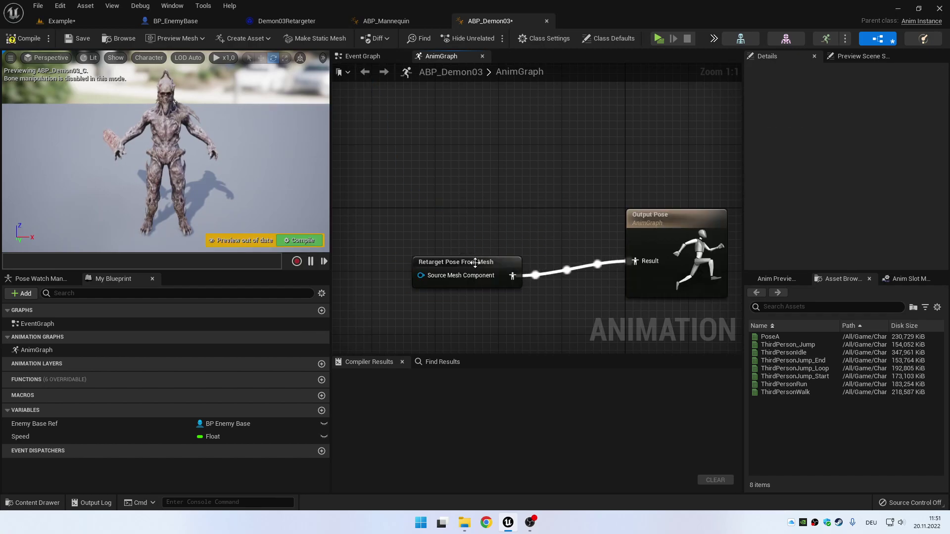
drag(475, 263, 522, 247)
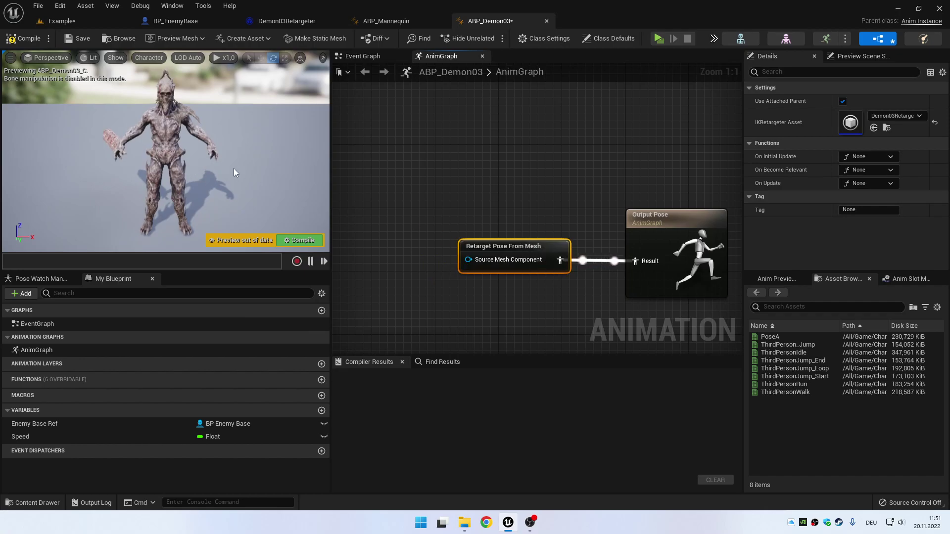
right_drag(358, 184, 408, 167)
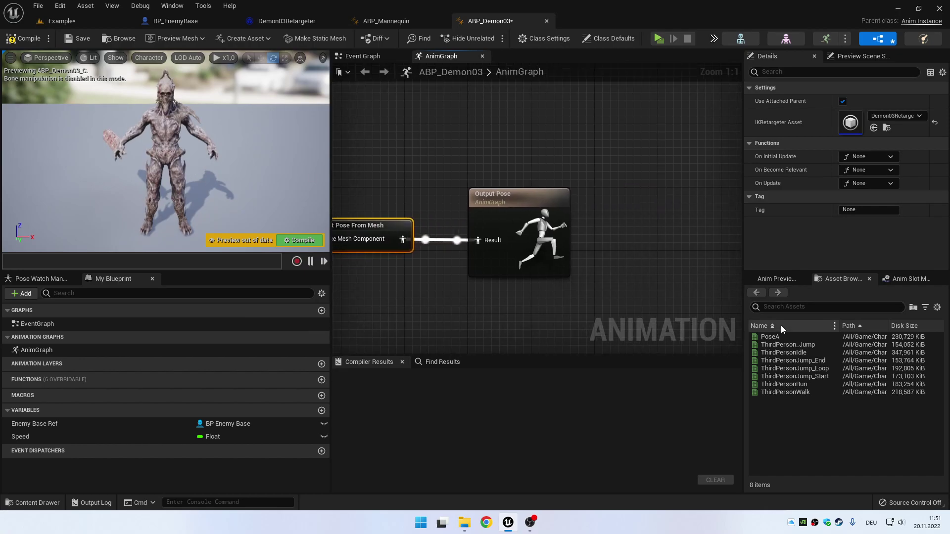
Open ThirdPersonIdle, then centre ABP_Demon03's Retarget Pose From Mesh and Output Pose nodes
click(794, 353)
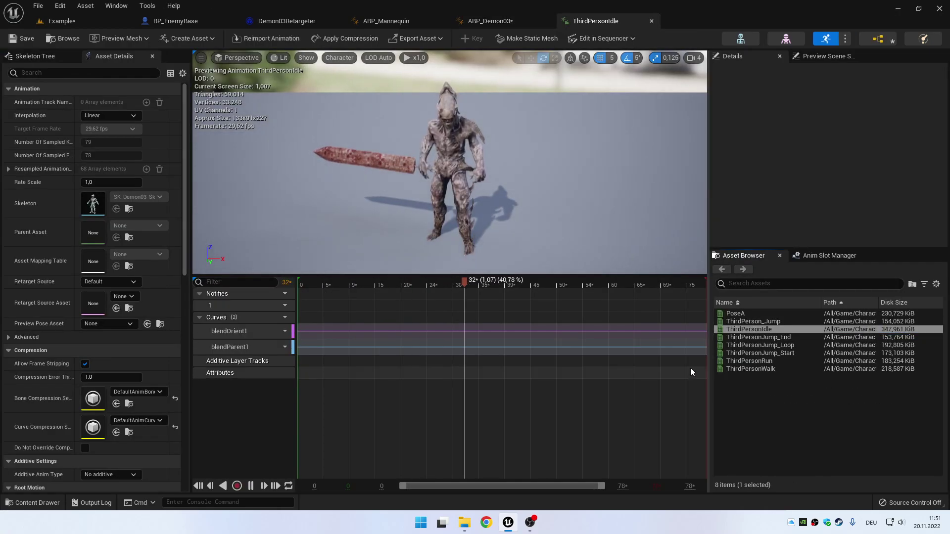
click(88, 28)
click(592, 23)
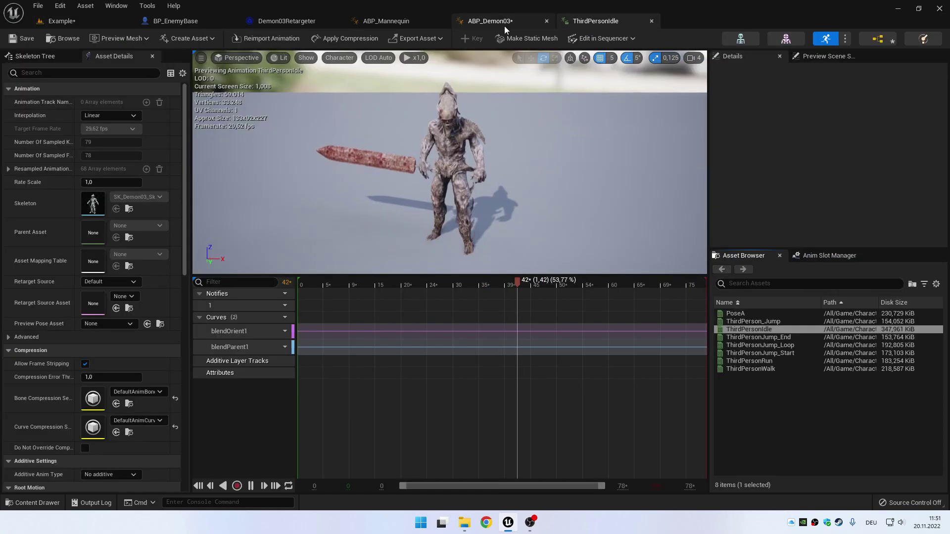
click(503, 24)
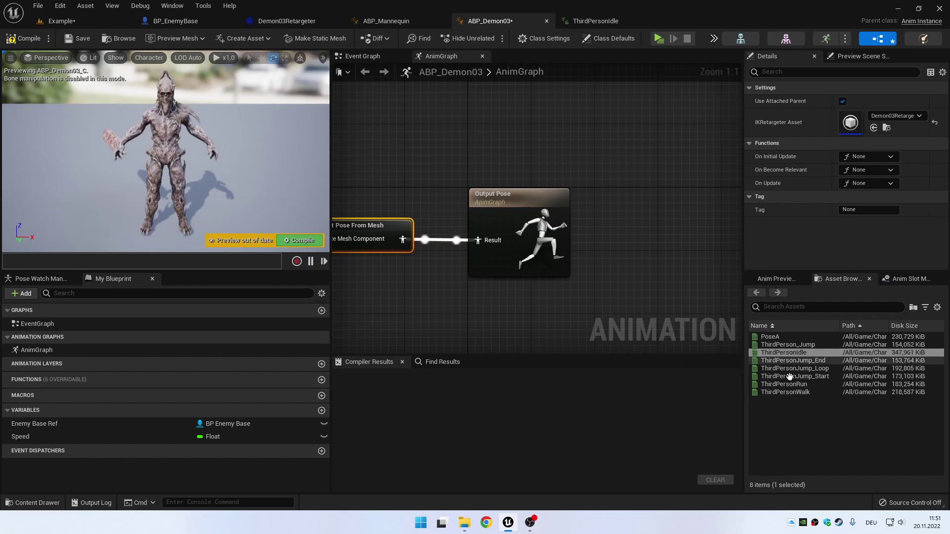
right_drag(578, 207, 650, 203)
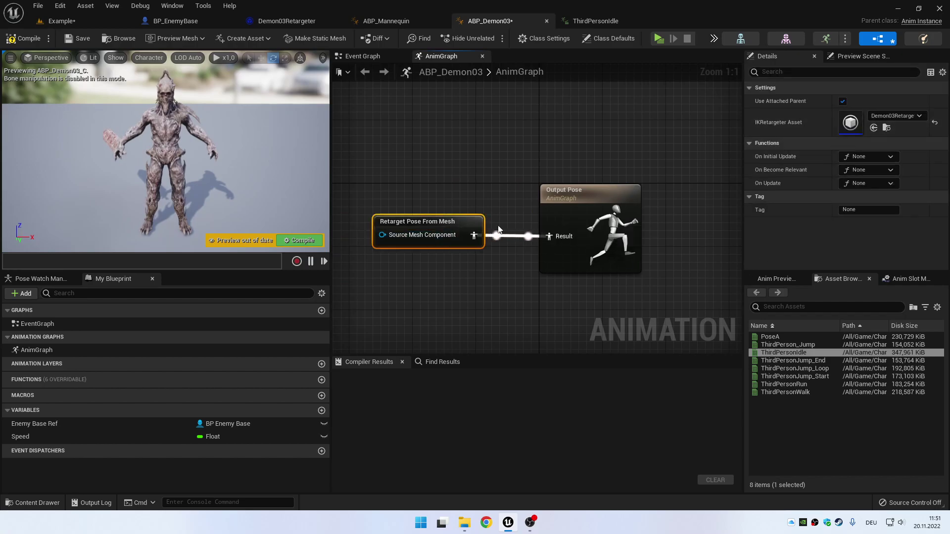
Check the IKRetargeter Asset choices, view Demon03Retargeter and ThirdPersonIdle, then return to ABP_Demon03
click(891, 117)
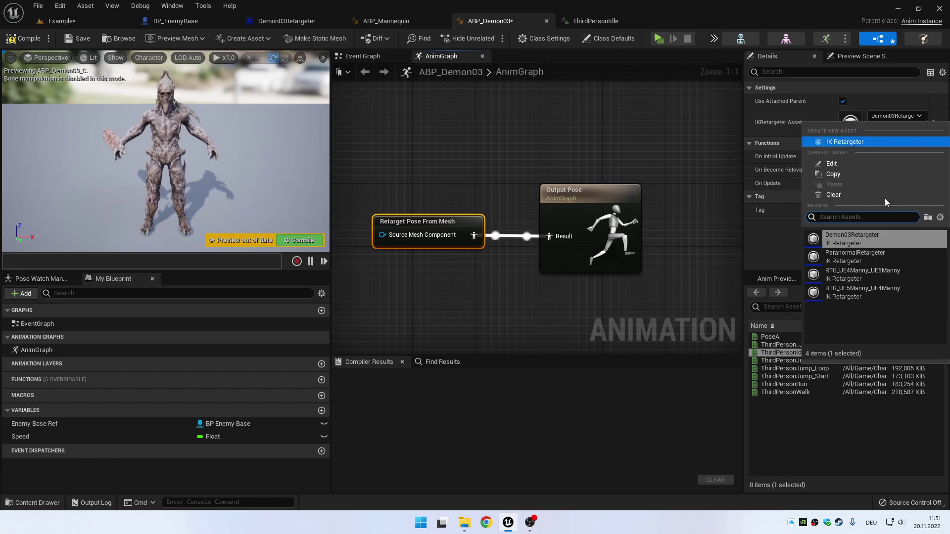
click(311, 24)
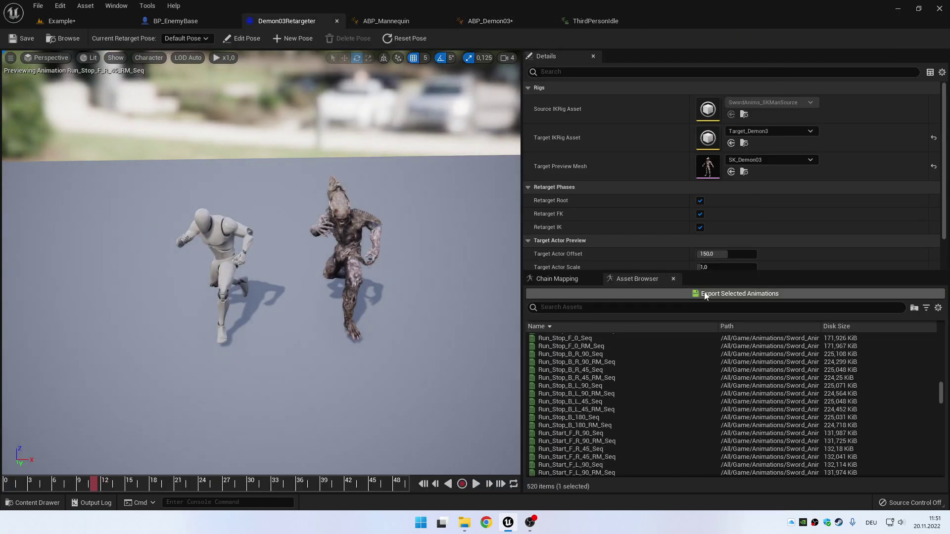
click(602, 21)
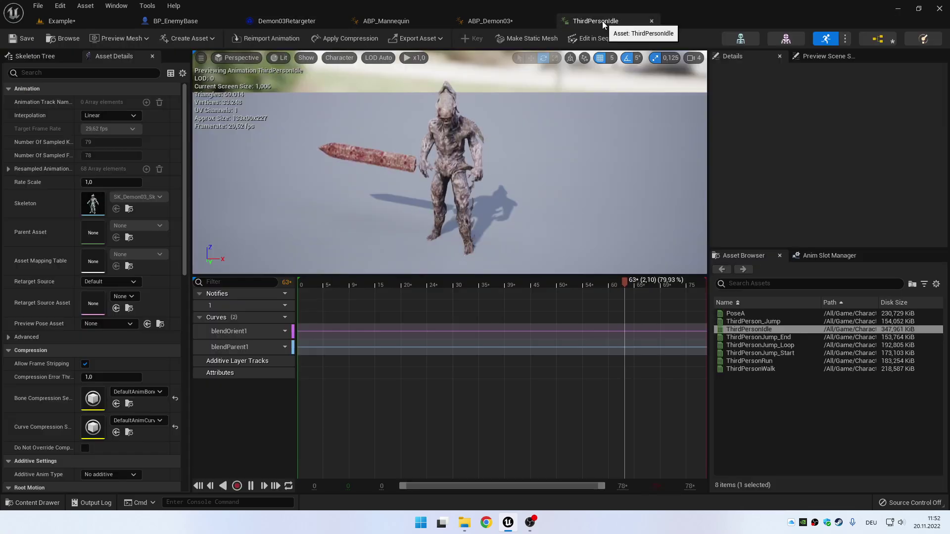
click(477, 24)
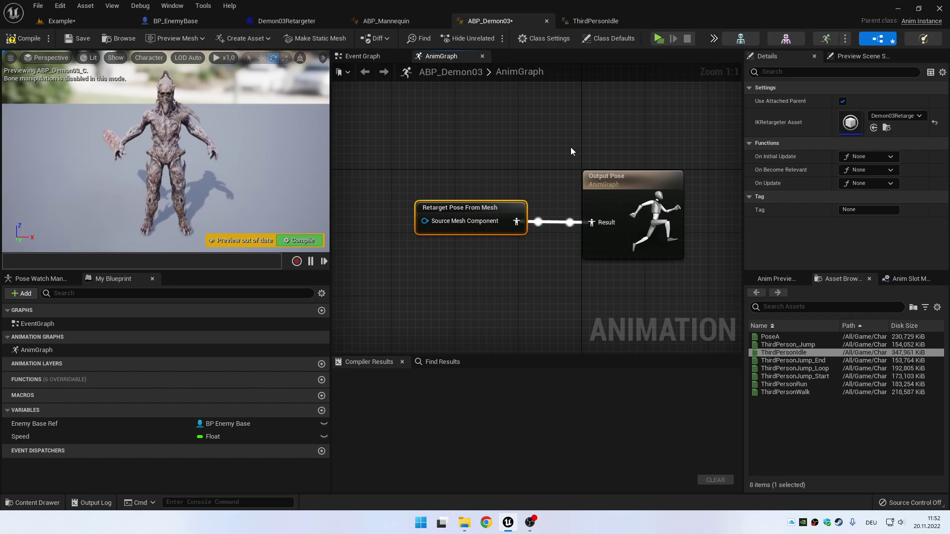
Open BP_EnemyBase from Content > Blueprints and show its Viewport
click(82, 17)
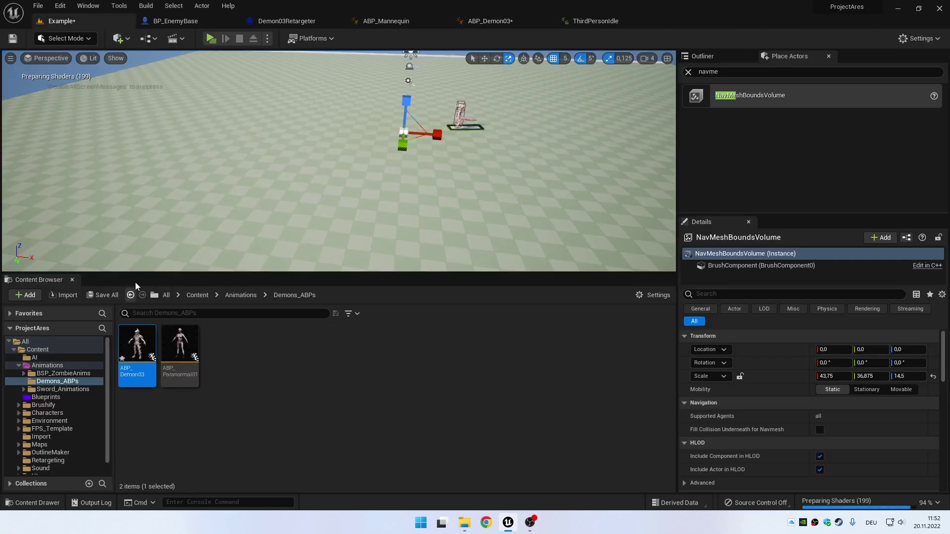
click(198, 295)
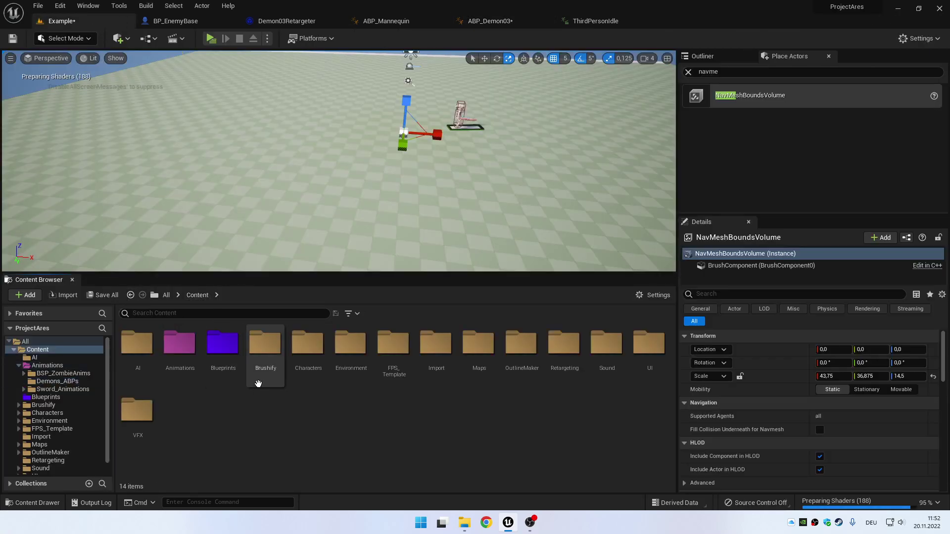
double_click(322, 376)
click(198, 296)
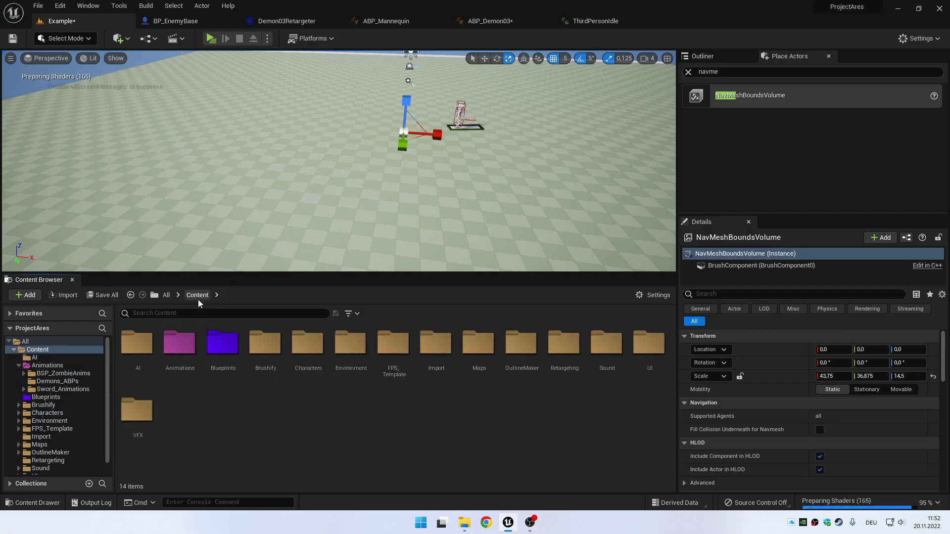
double_click(222, 344)
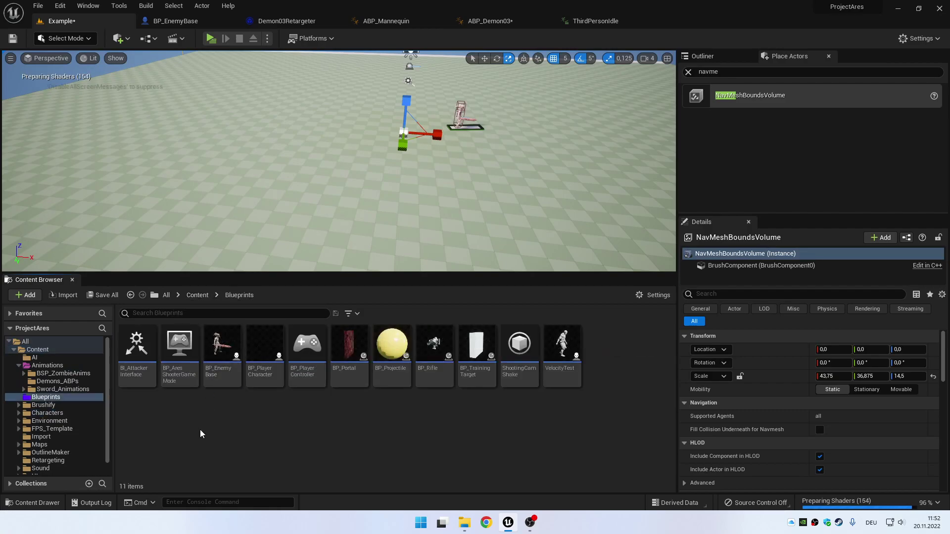
double_click(236, 383)
click(199, 57)
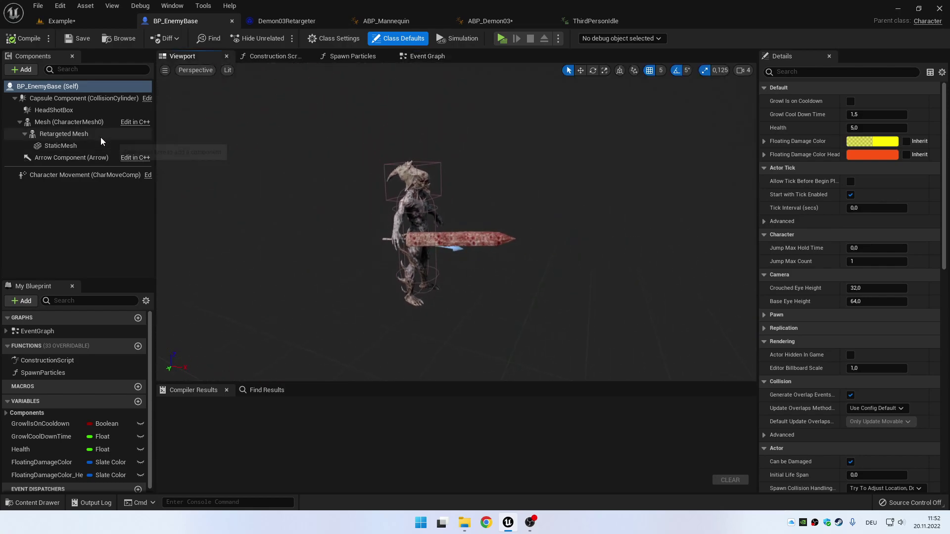
Filter Details to 'visi', make the mannequin Mesh visible and hide the Retargeted Mesh
click(54, 133)
click(48, 124)
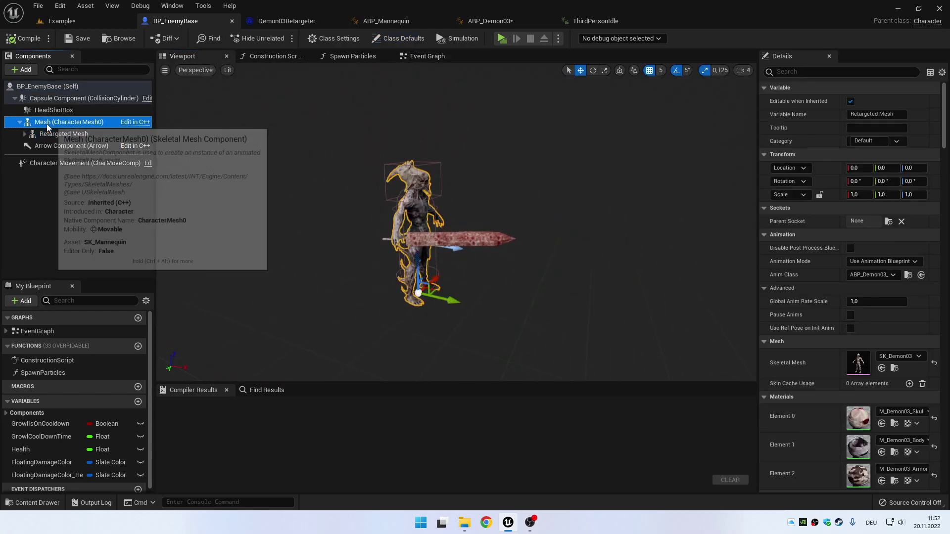
scroll(847, 109, down, 5)
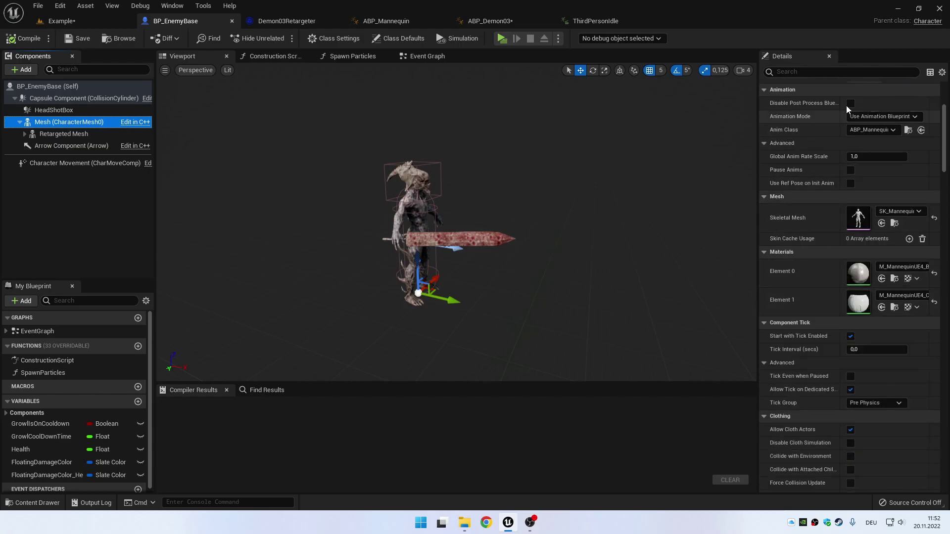
click(817, 72)
text(visi)
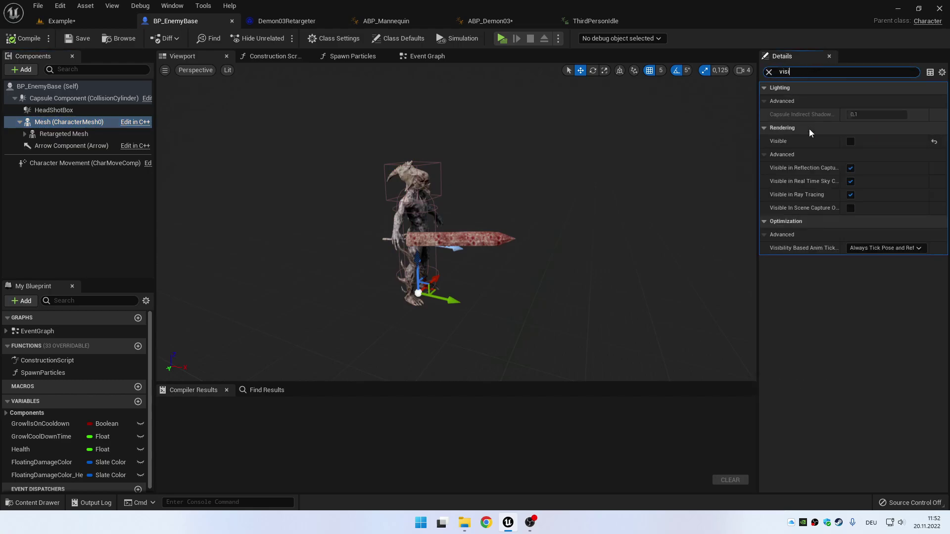
click(850, 141)
click(75, 124)
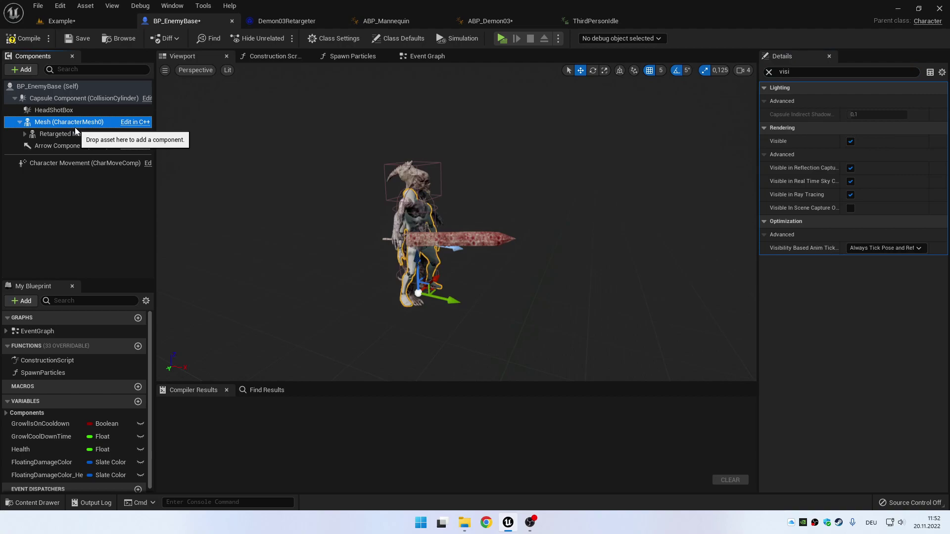
click(69, 133)
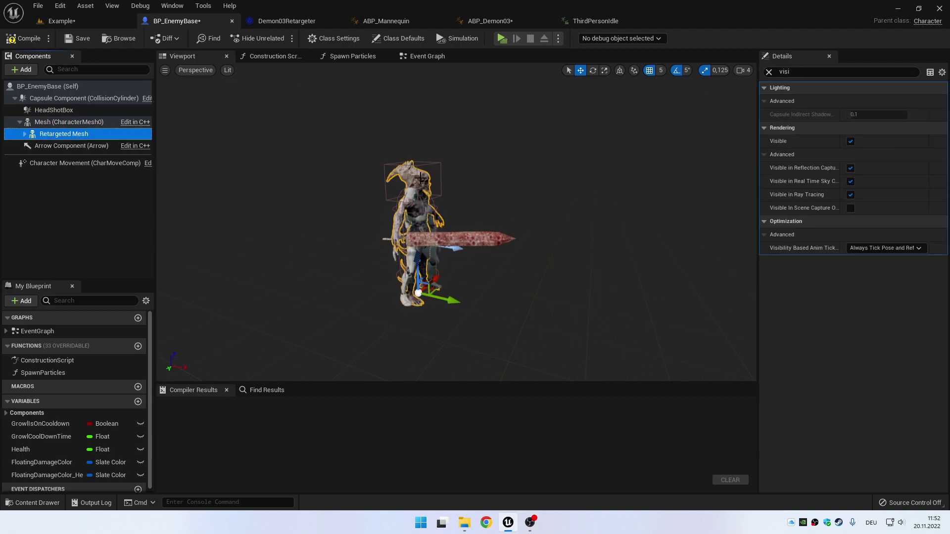
click(851, 141)
Make the Retargeted Mesh visible again and hide the mannequin Mesh
scroll(387, 165, up, 5)
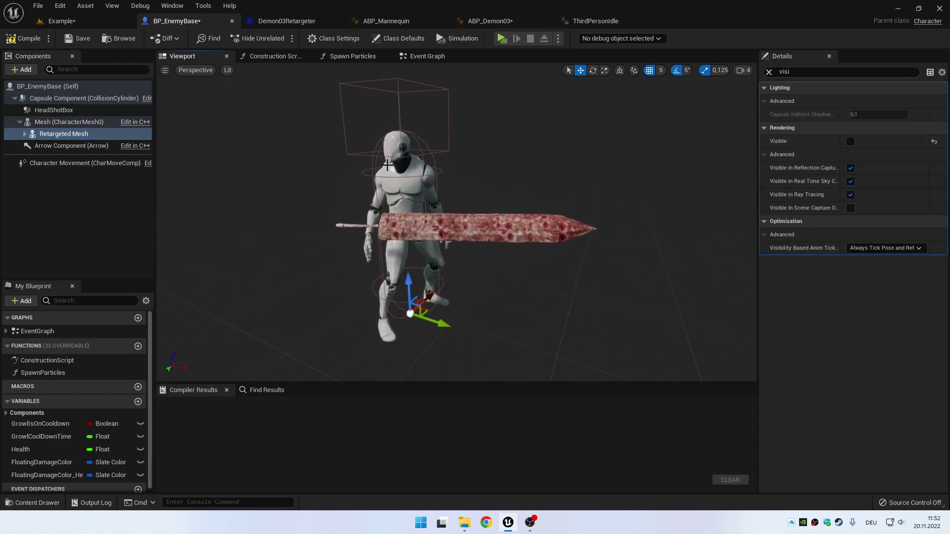
drag(481, 158, 558, 163)
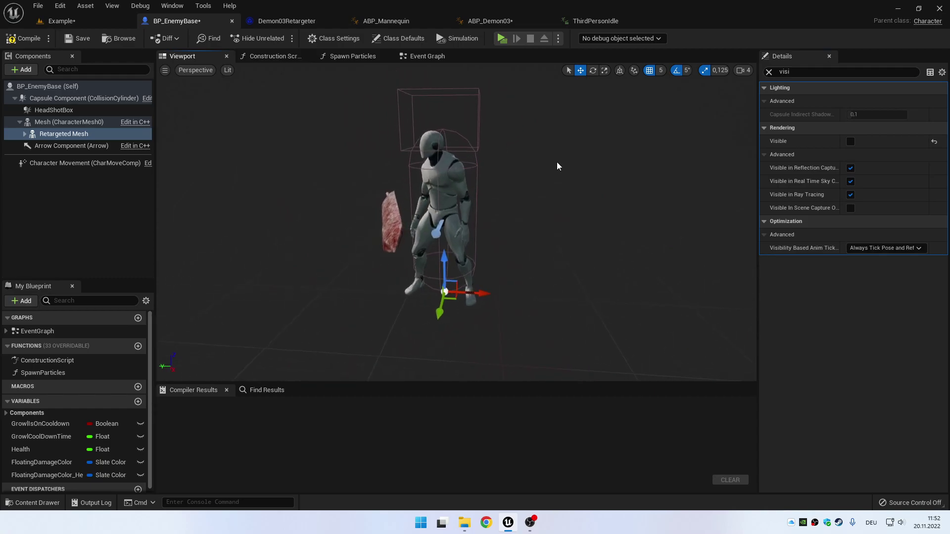
drag(452, 187, 482, 189)
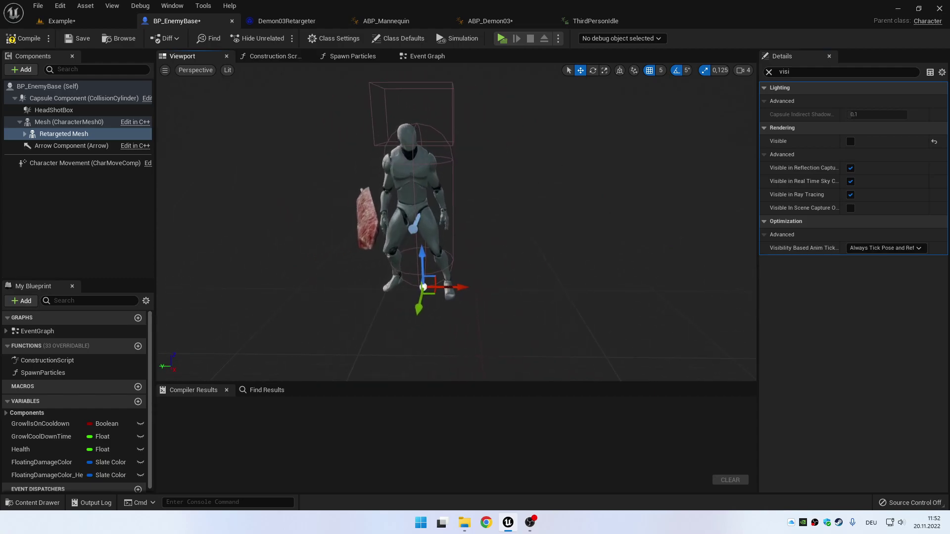
click(82, 122)
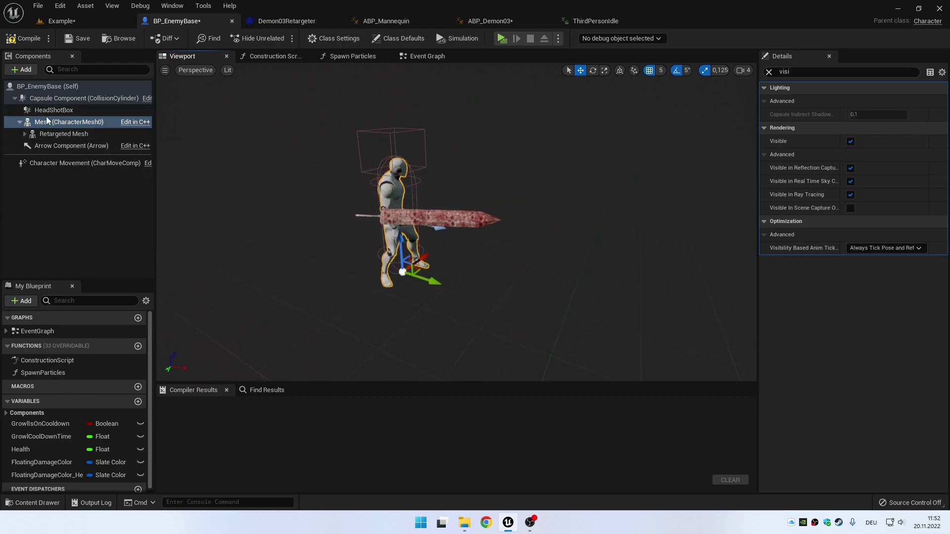
click(52, 134)
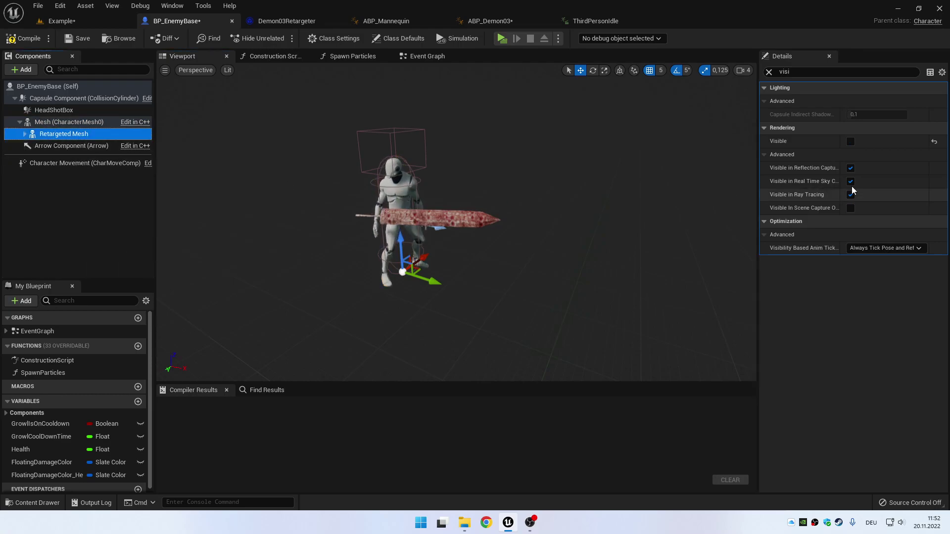
click(851, 141)
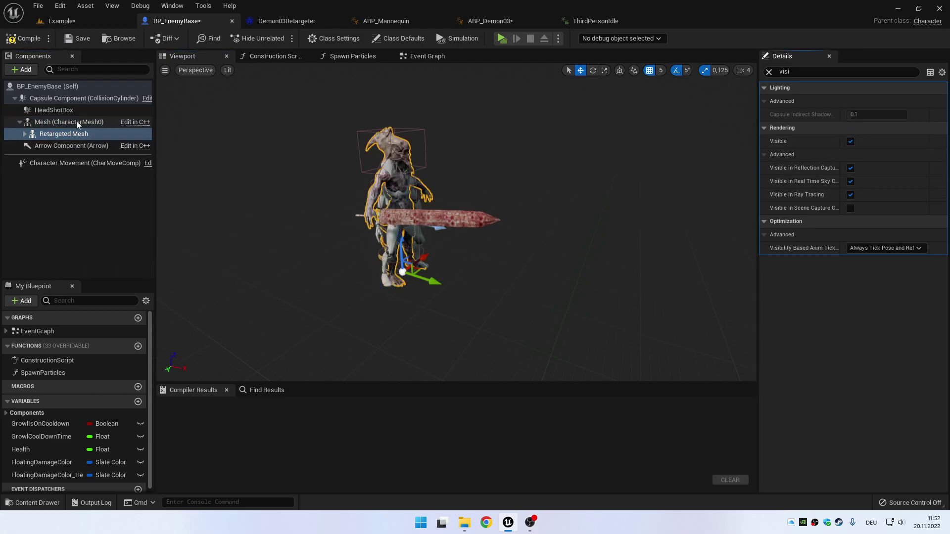
click(78, 123)
click(851, 141)
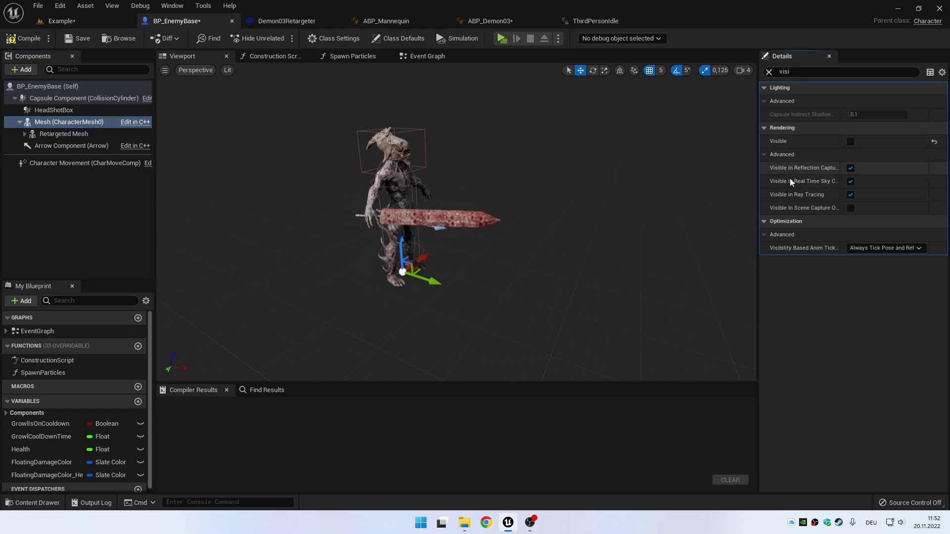
alt+drag(494, 248, 435, 247)
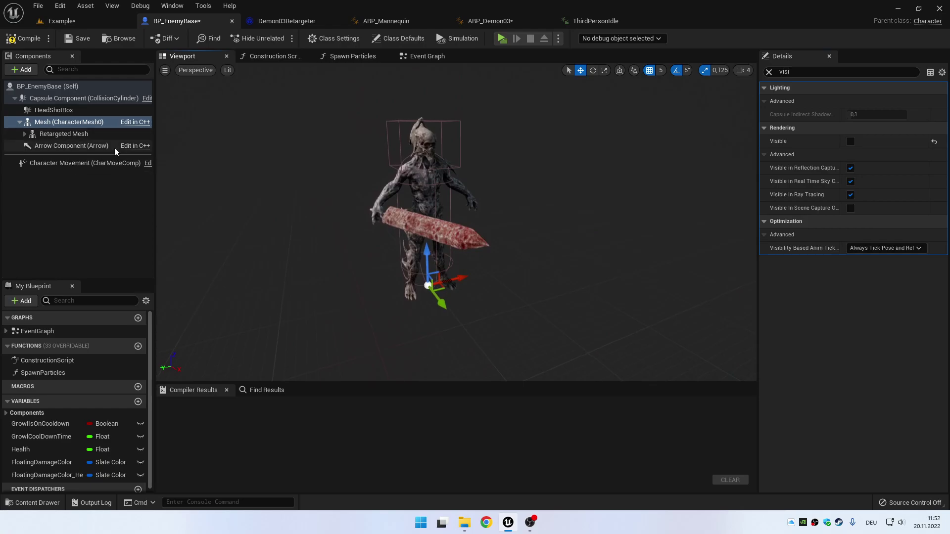
click(25, 134)
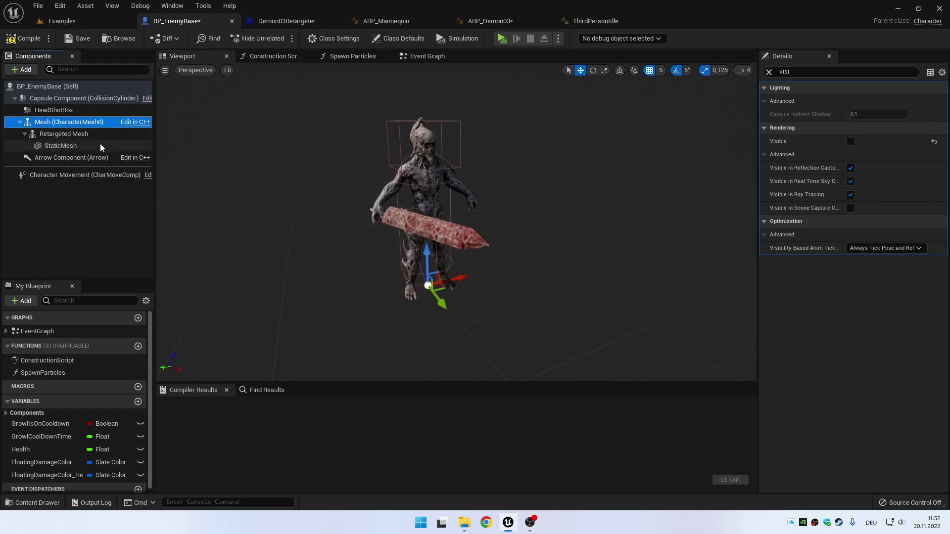
alt+drag(455, 223, 391, 223)
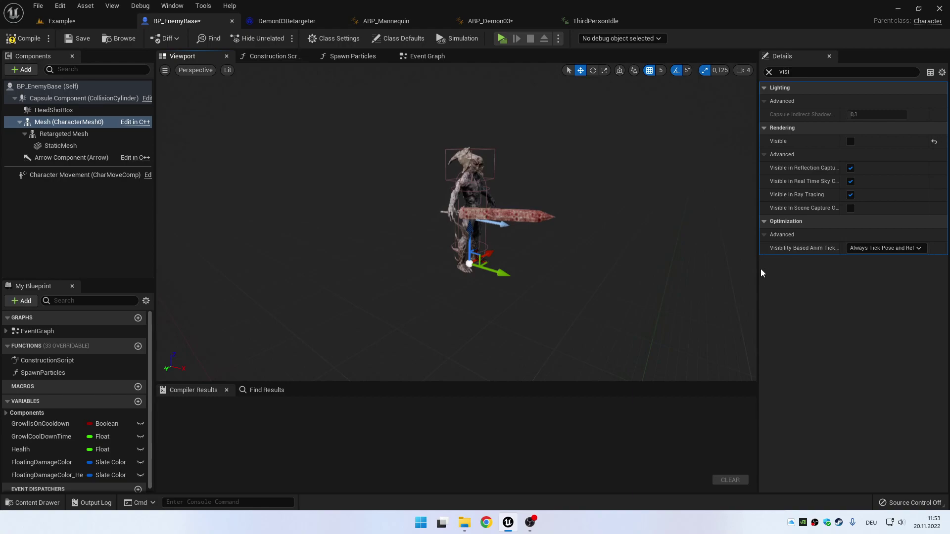
drag(758, 269, 717, 271)
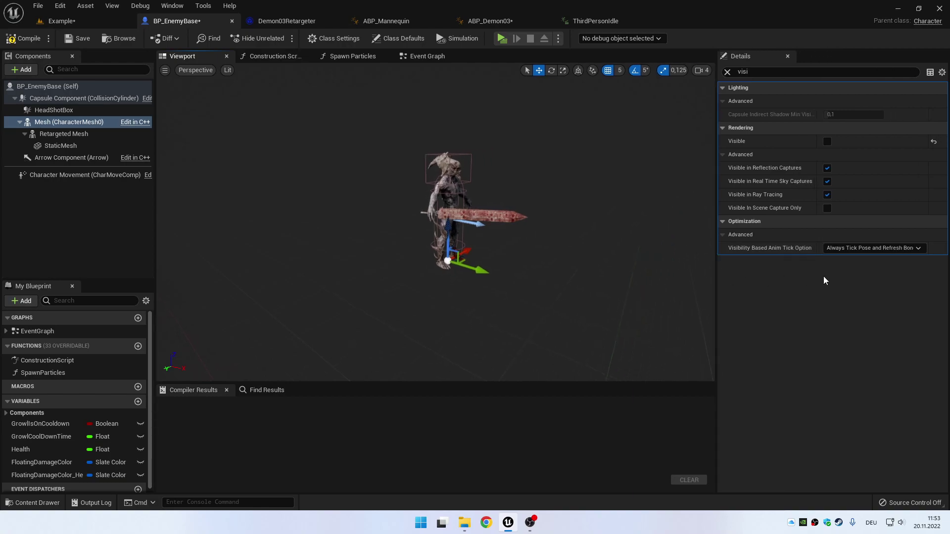
click(913, 250)
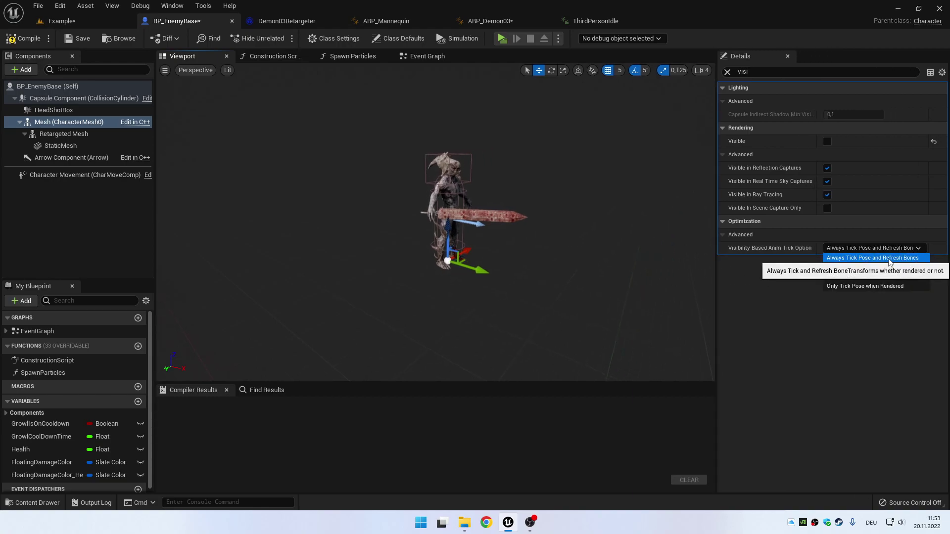
click(771, 280)
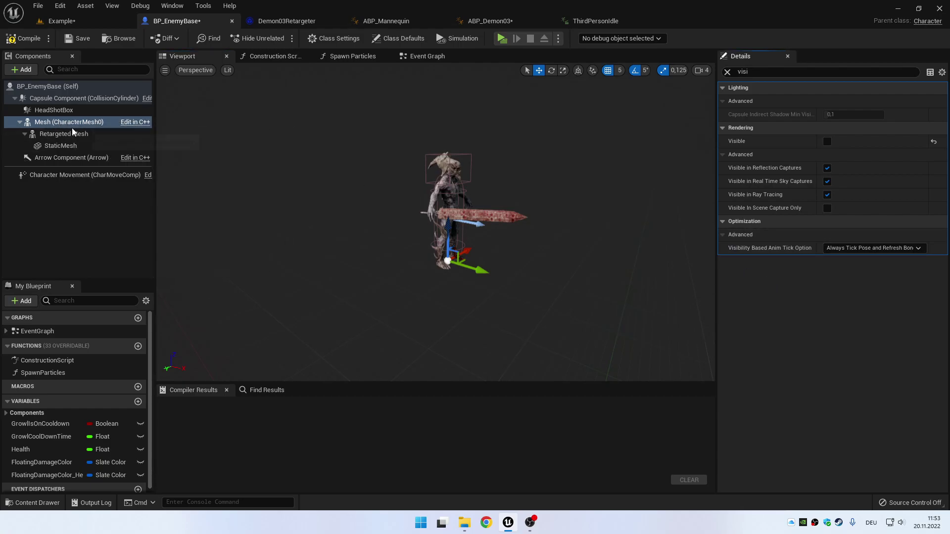
click(827, 142)
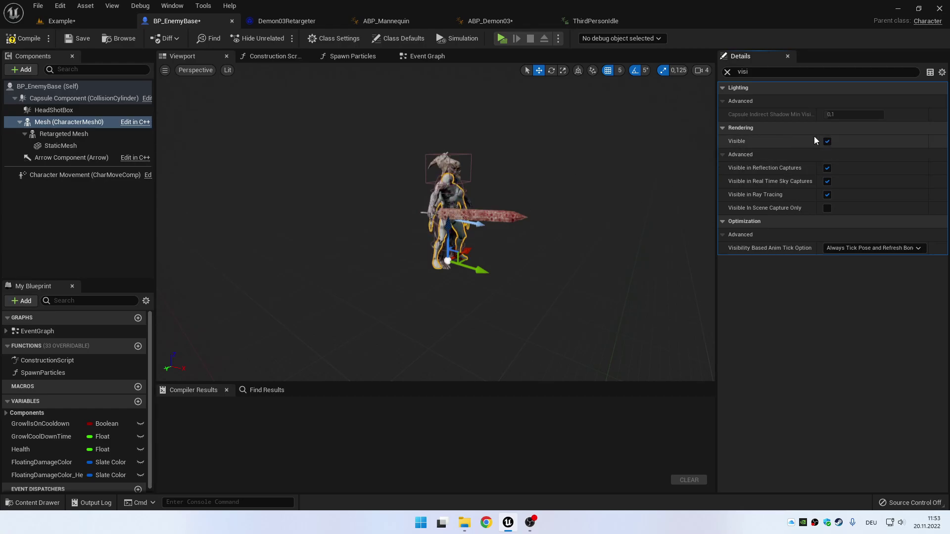
click(826, 142)
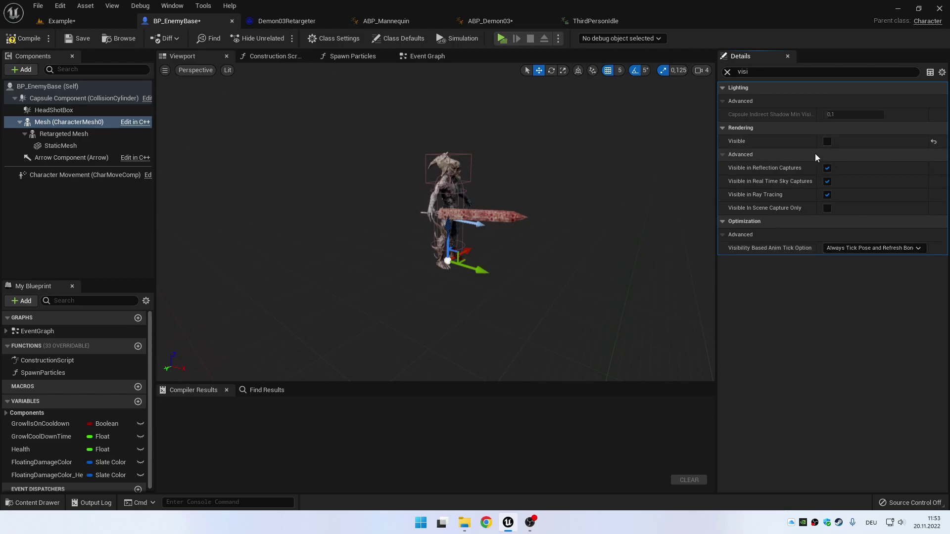
scroll(460, 248, up, 2)
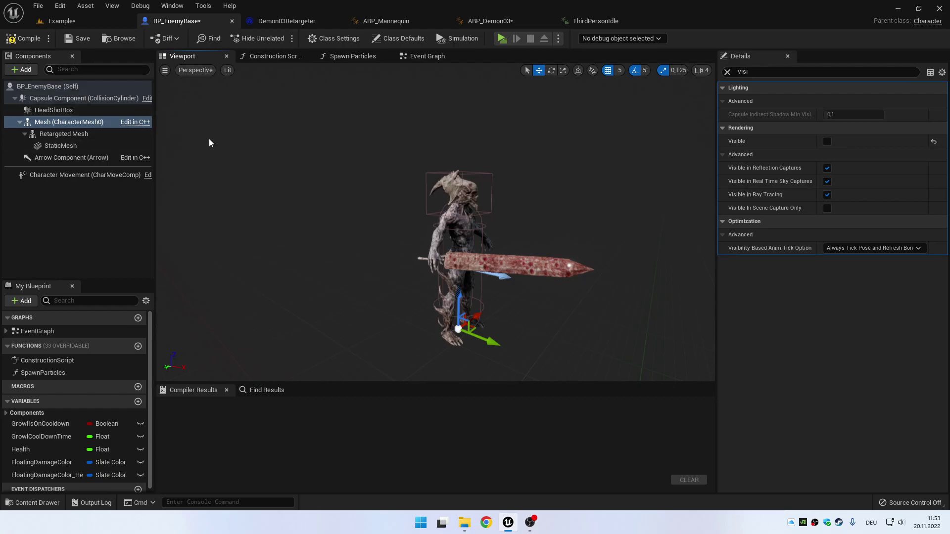
Compile and save BP_EnemyBase, then go up to the Content folder in Example
click(31, 41)
click(75, 38)
click(75, 20)
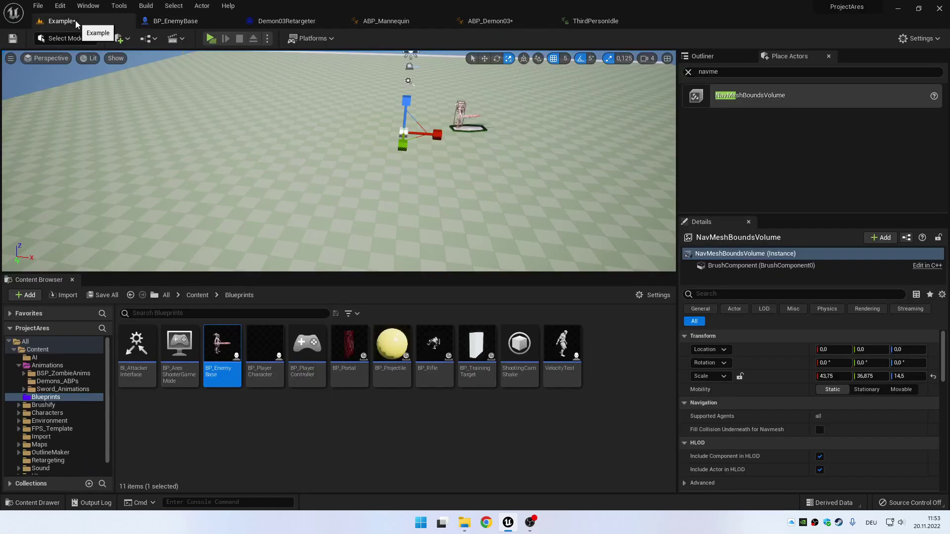
click(198, 296)
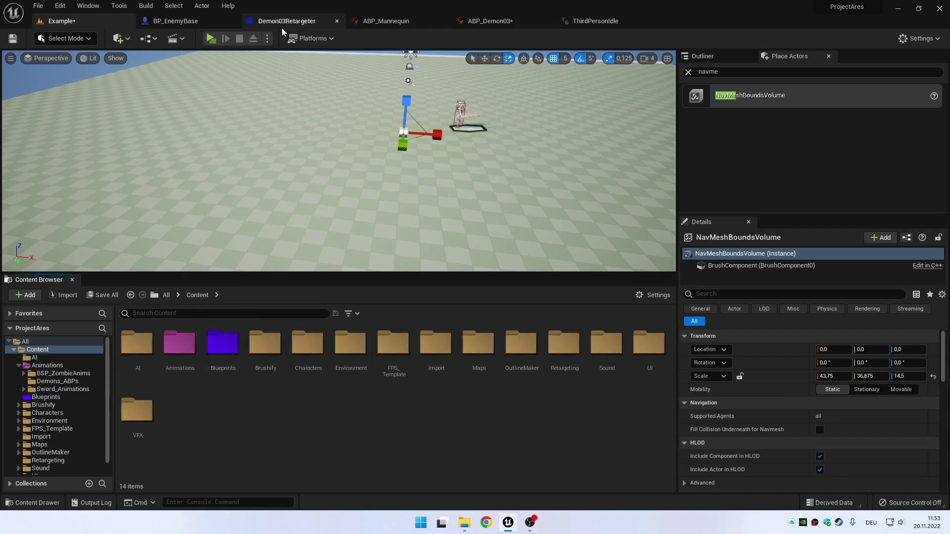
In Demon03Retargeter, preview Run_Stop_F_R_45_RM_Seq on both characters
click(281, 25)
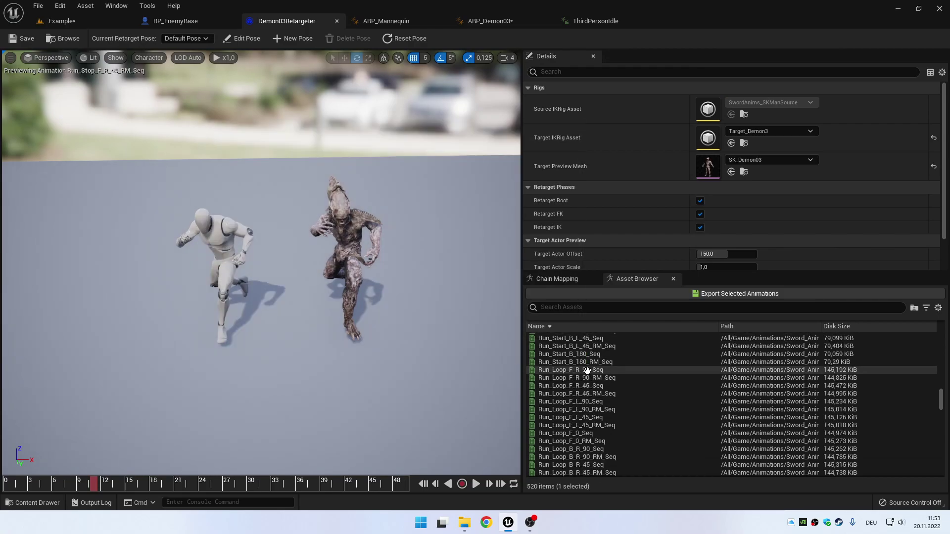
scroll(579, 368, up, 5)
scroll(573, 369, up, 3)
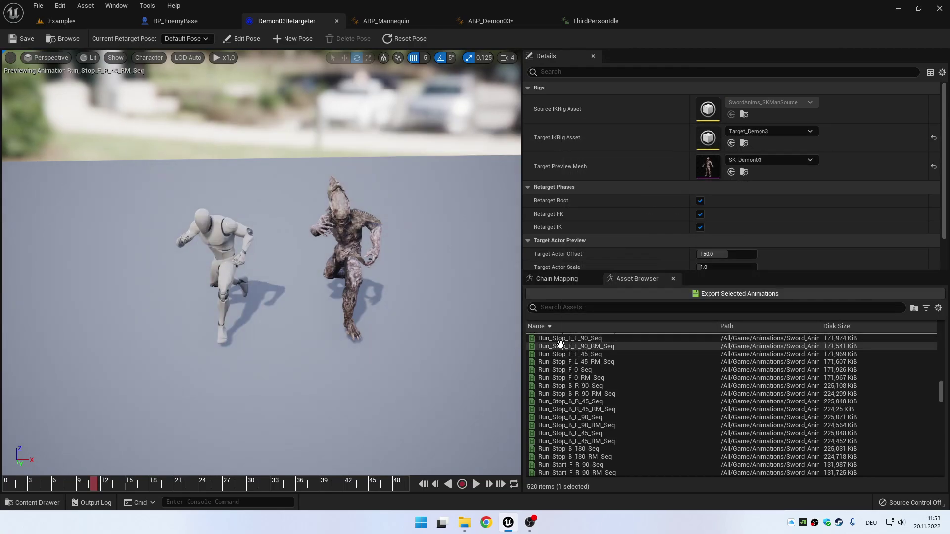
click(570, 393)
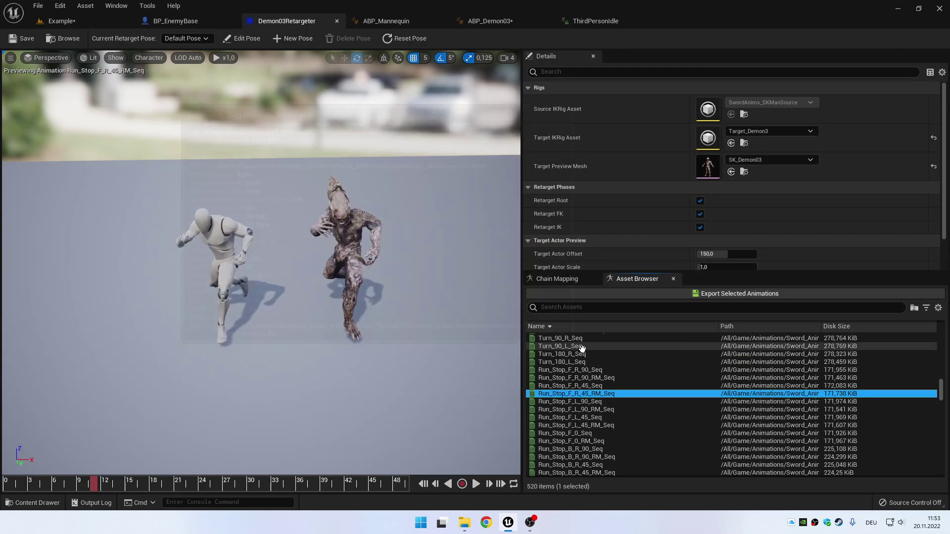
scroll(564, 371, down, 10)
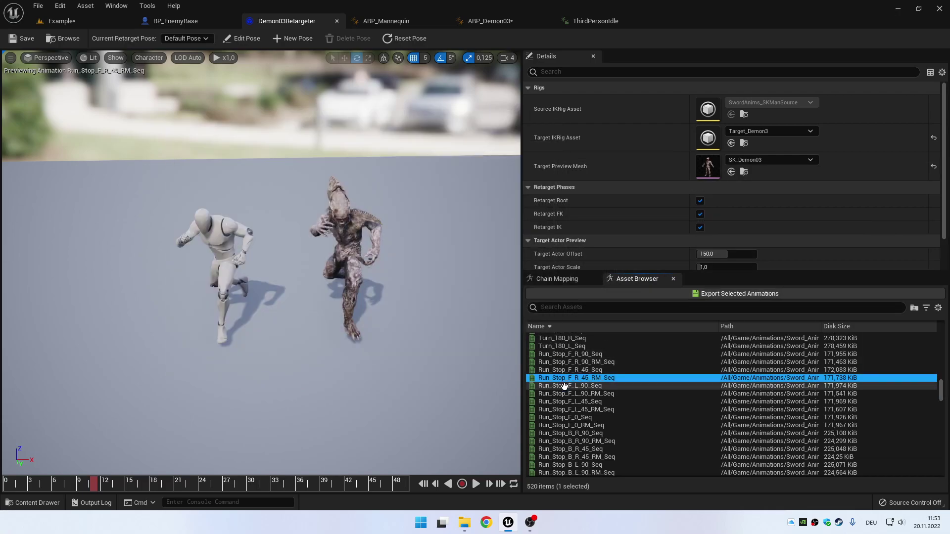
Filter animations by 'attack' and play Combo_Attack_Wave_05_All_Seq on the mannequin and demon
click(562, 307)
text(at)
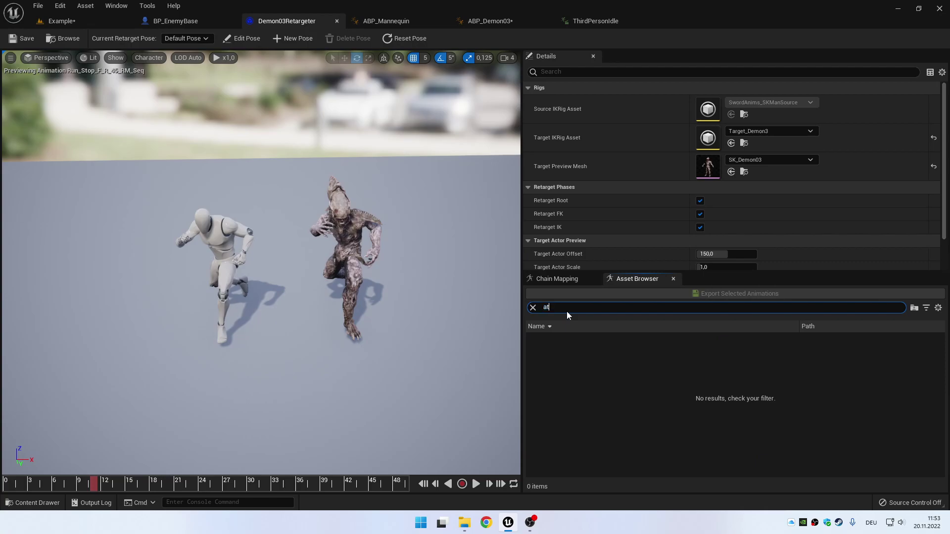
text(tack)
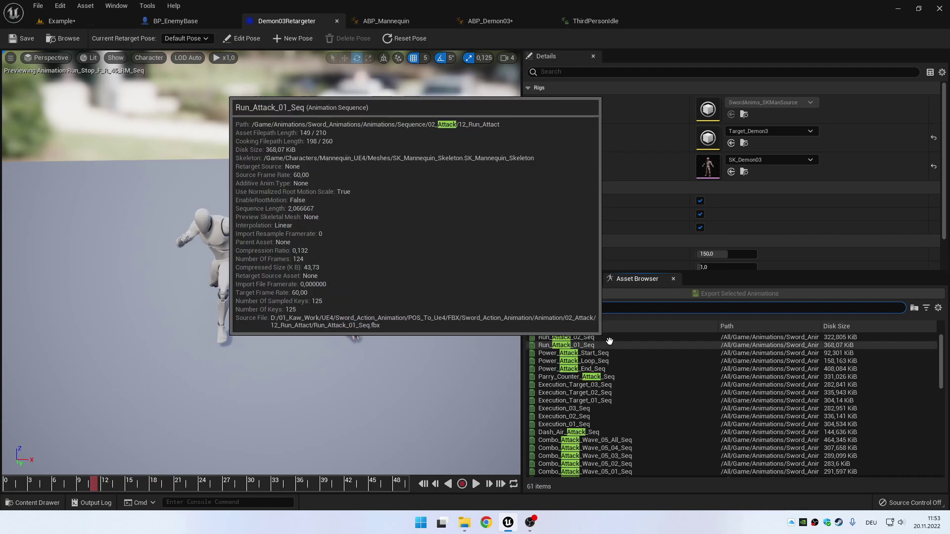
click(589, 438)
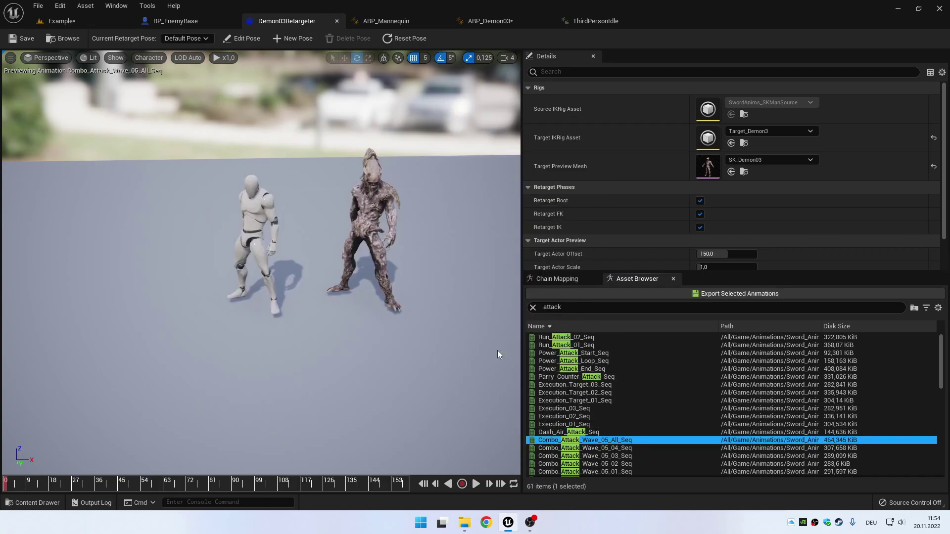
click(476, 484)
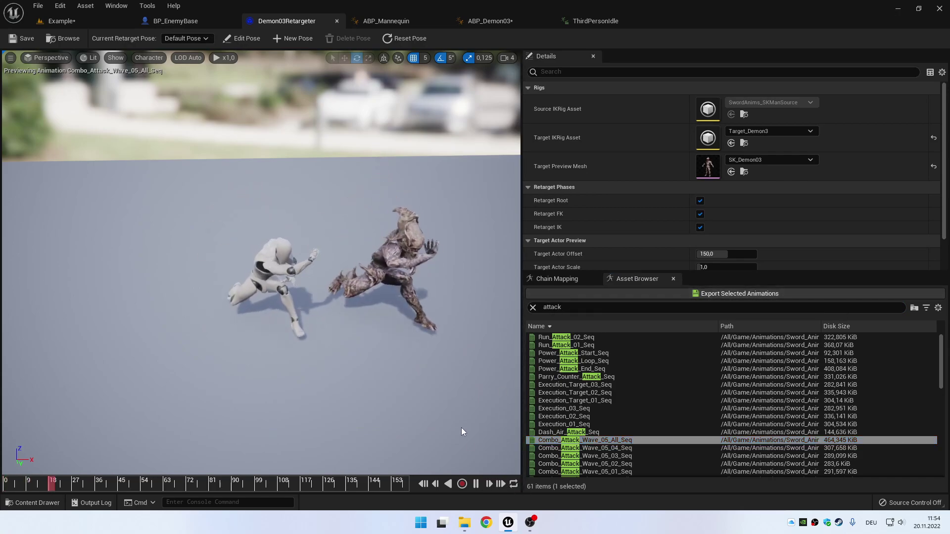
right_drag(382, 305, 382, 304)
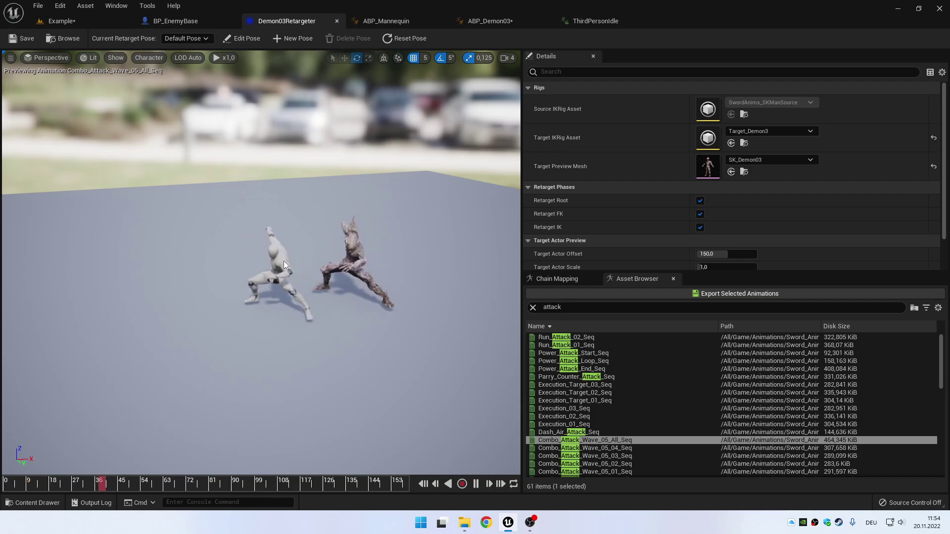
Look at BP_EnemyBase, then return to Demon03Retargeter and widen its preview viewport
click(197, 21)
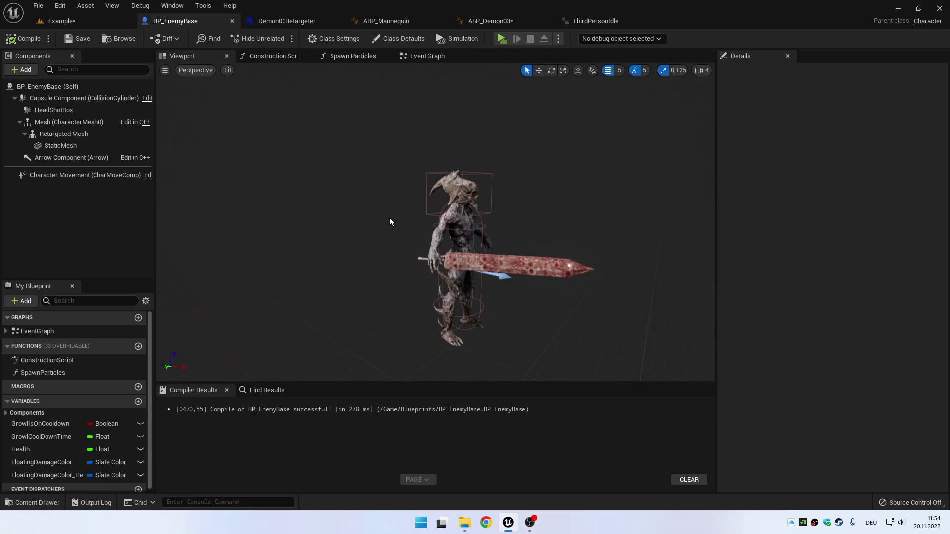
click(289, 21)
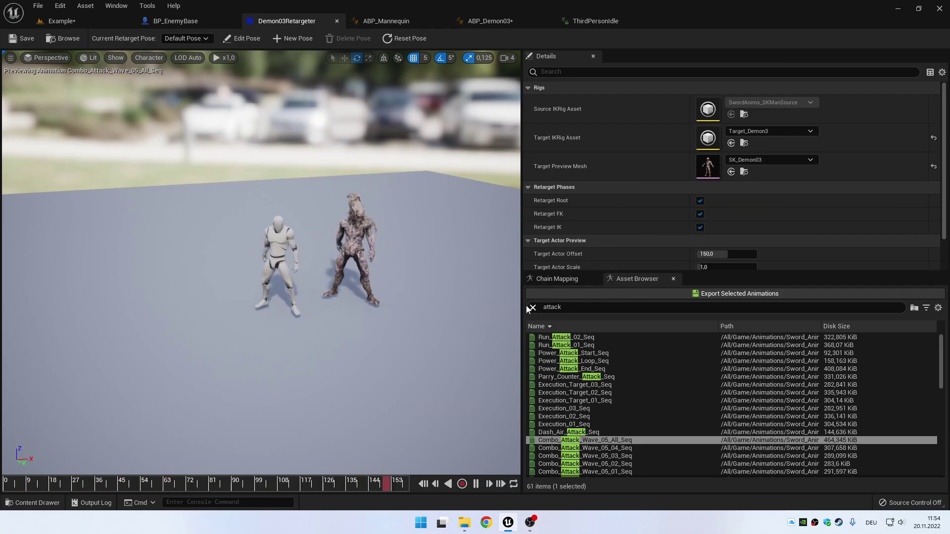
drag(522, 298, 565, 297)
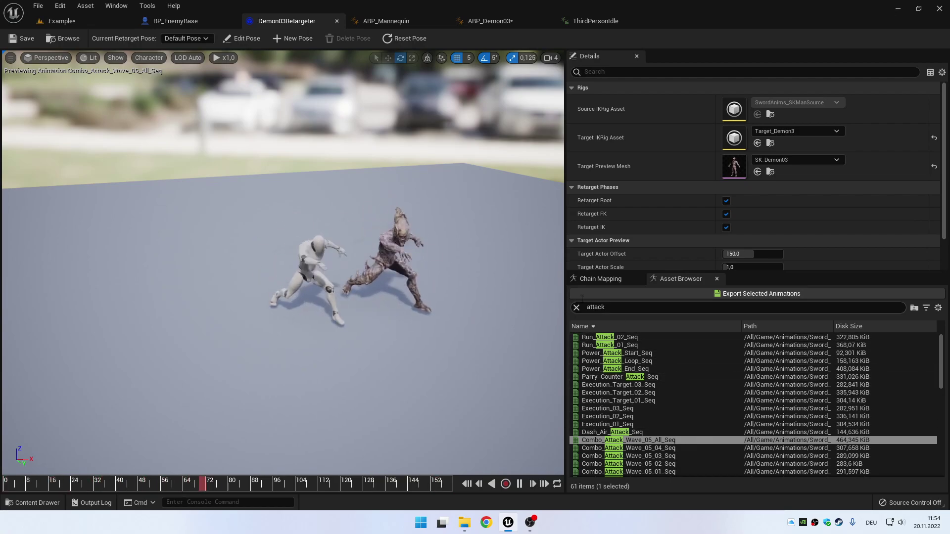
In BP_EnemyBase, widen the Components panel and select the sword StaticMesh to confirm it's Visible
click(519, 20)
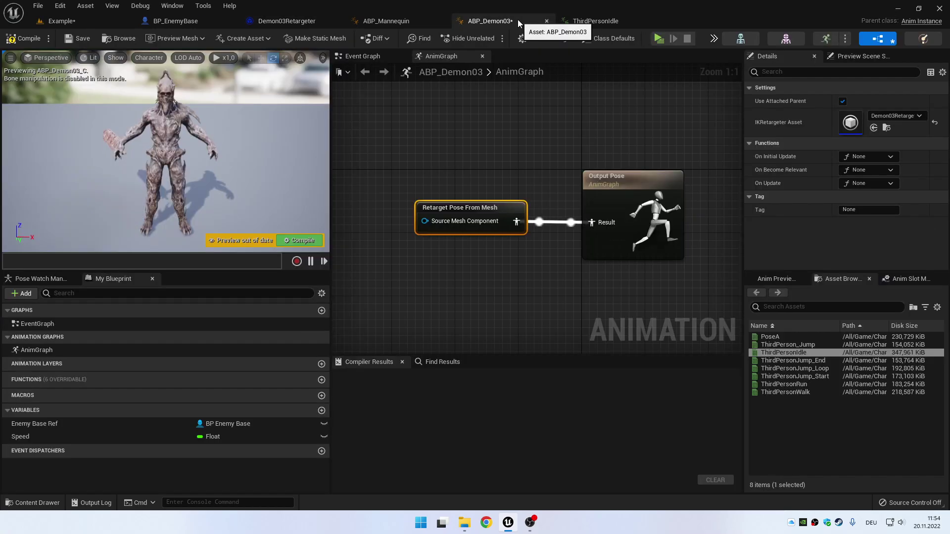
click(292, 20)
click(185, 21)
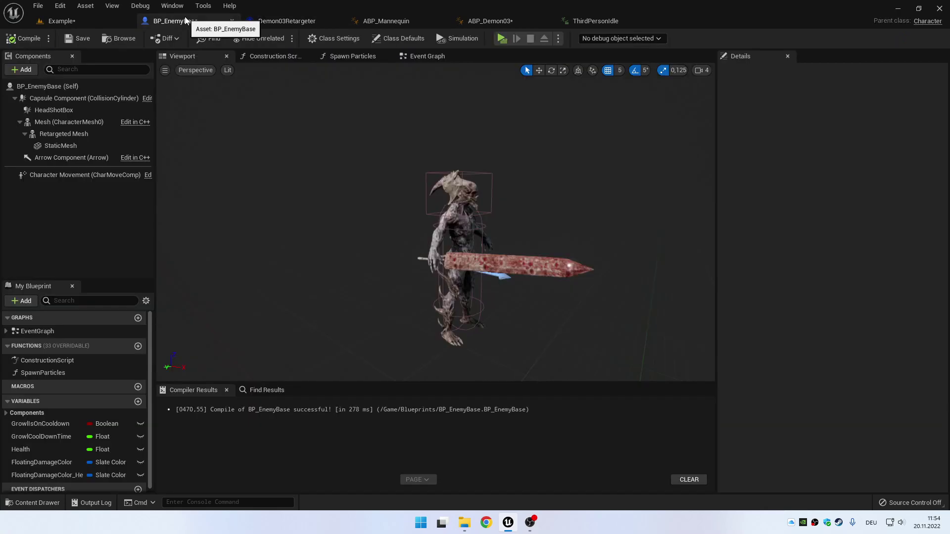
drag(155, 138, 206, 141)
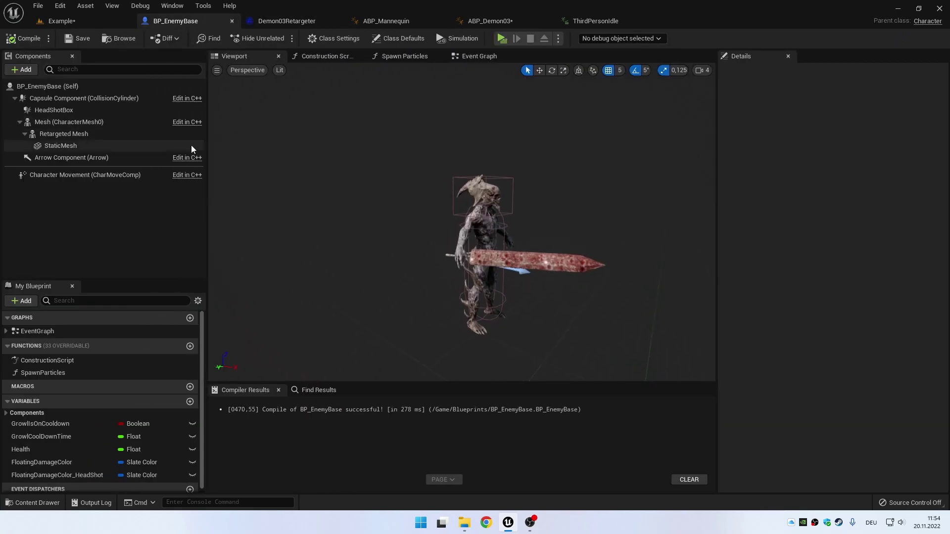
click(67, 146)
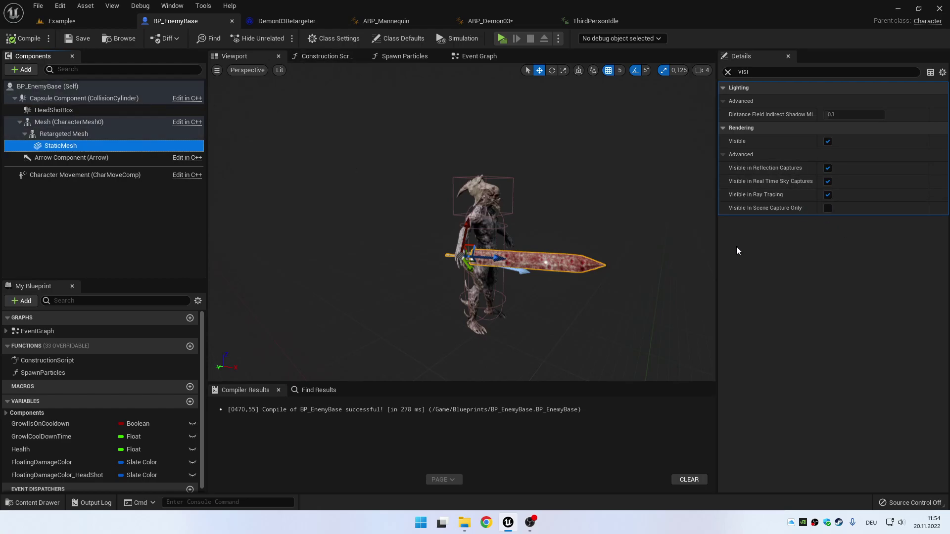
mouse_move(717, 246)
mouse_down()
mouse_move(757, 250)
mouse_move(724, 254)
mouse_up()
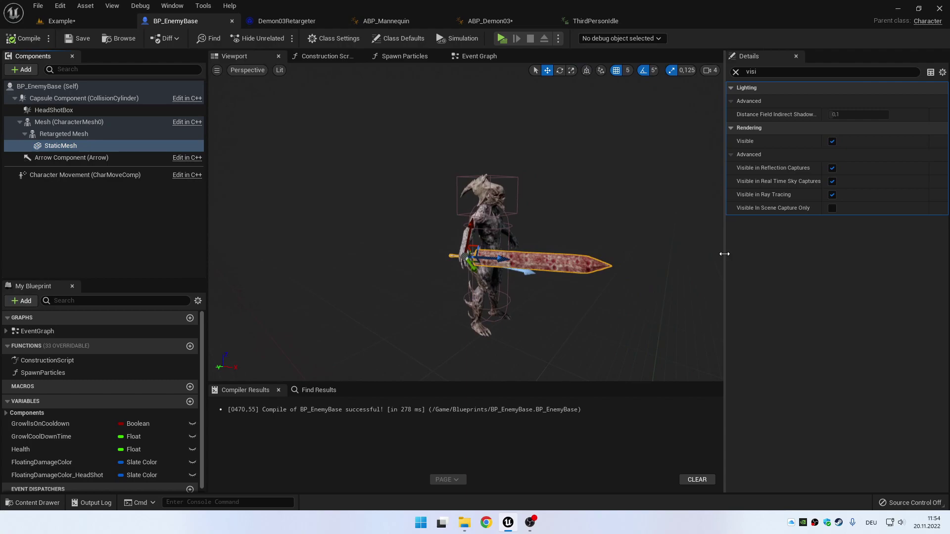